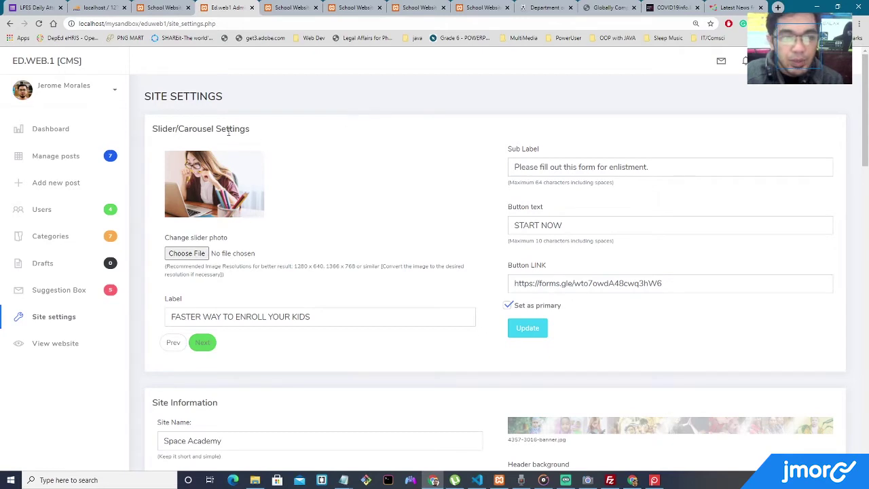
Upload 2020-10-28_14h55_40.png as the slider photo and update the slider settings.
left_click_drag(157, 128, 184, 129)
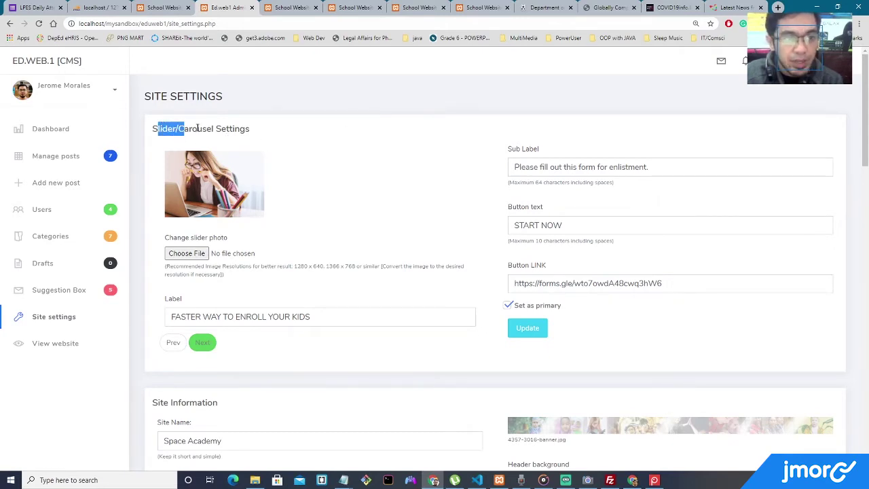
left_click(203, 128)
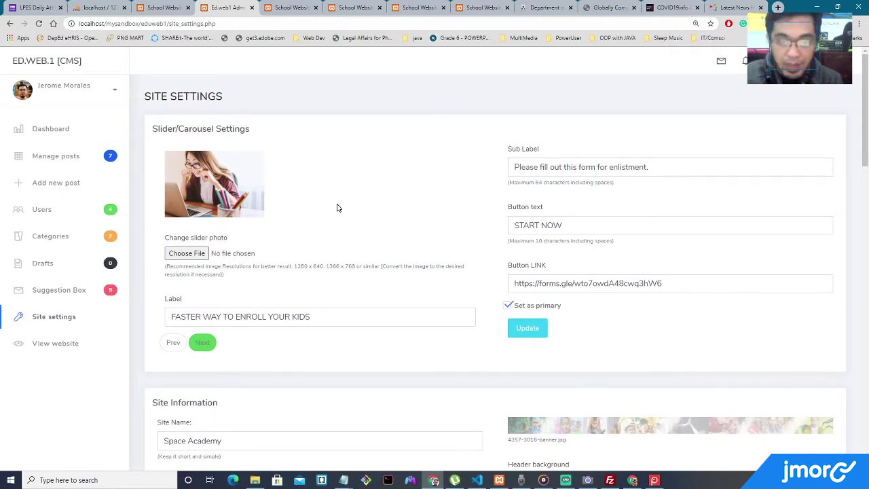
left_click(197, 253)
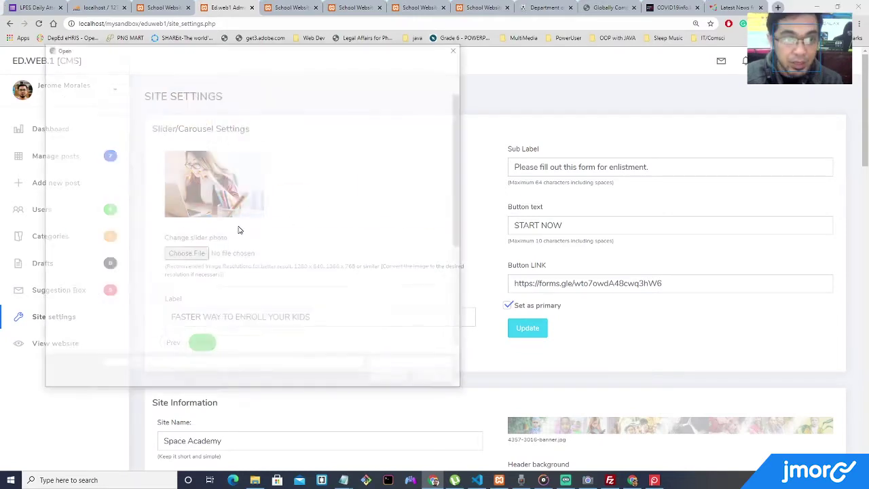
double_click(382, 129)
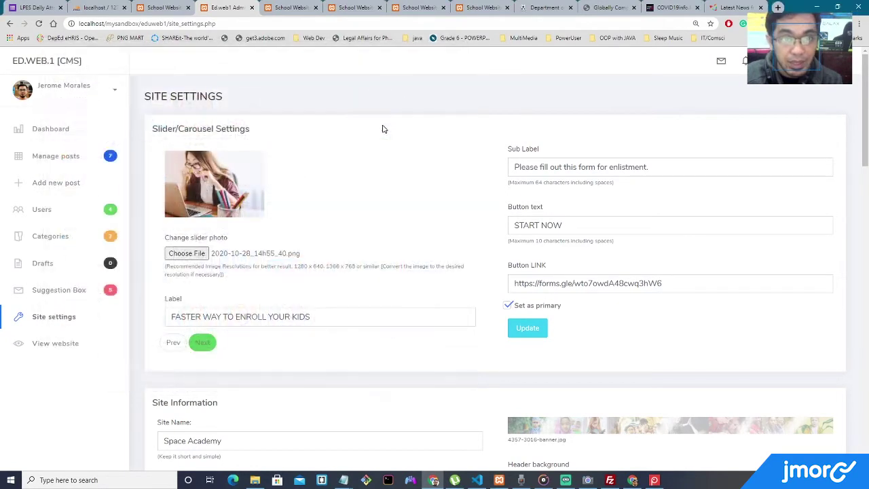
left_click(526, 327)
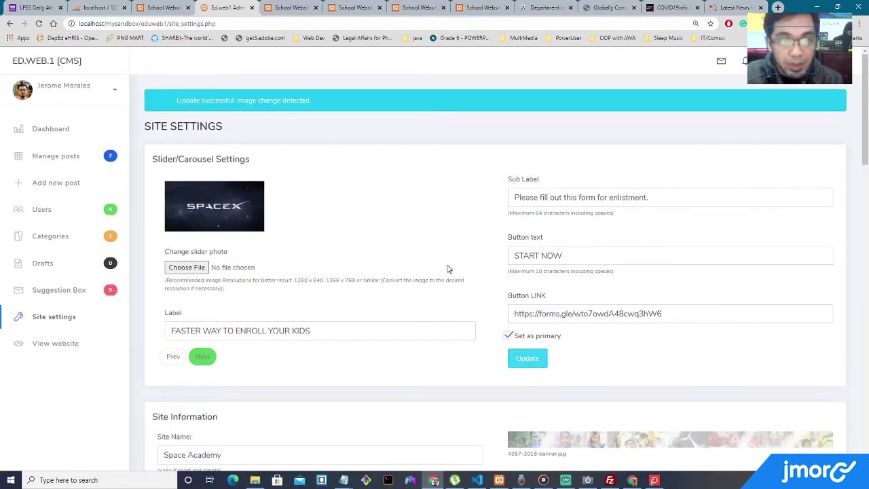
Pass over apple-1853259_1920.jpg and save books-768426_1920.jpg as the slider photo instead.
left_click(198, 267)
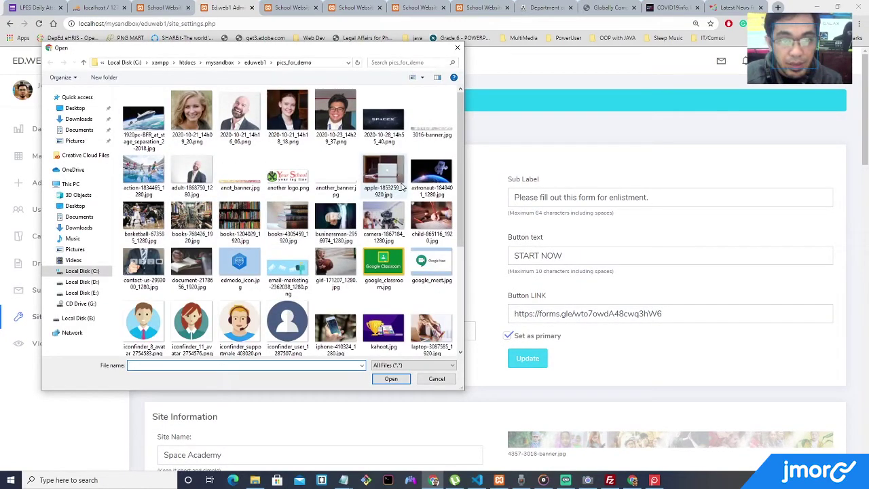
double_click(383, 178)
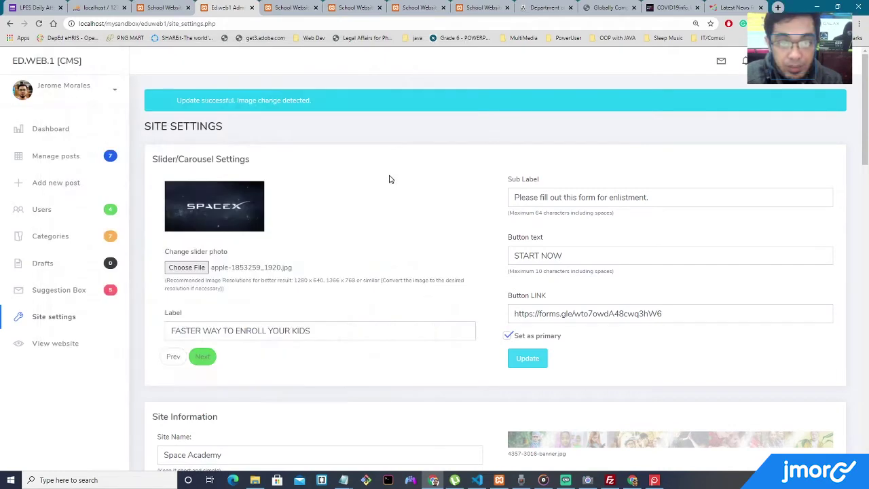
left_click(198, 267)
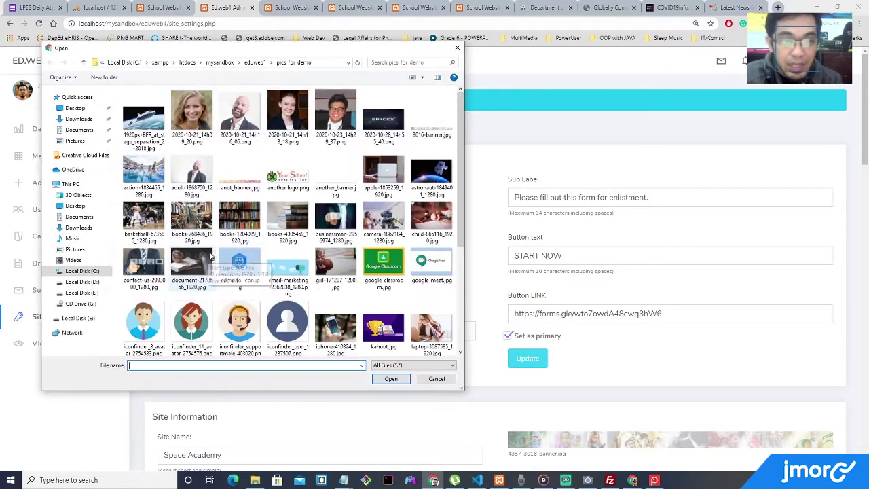
double_click(202, 225)
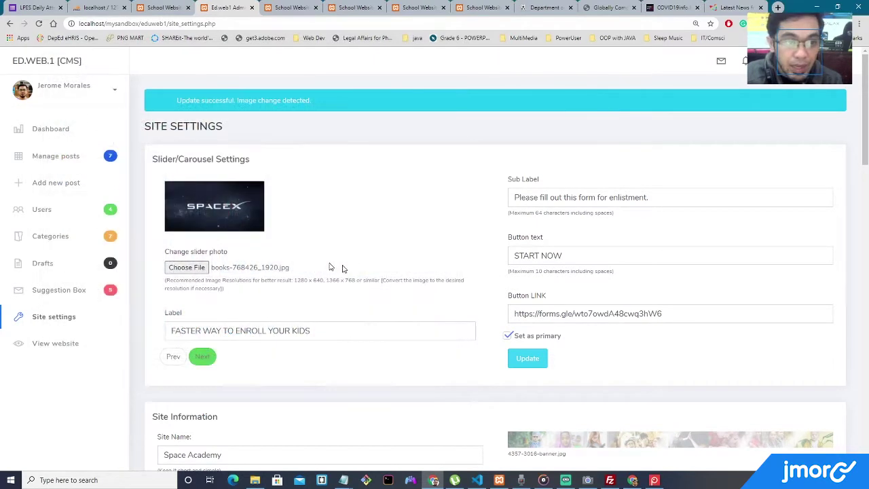
left_click(520, 358)
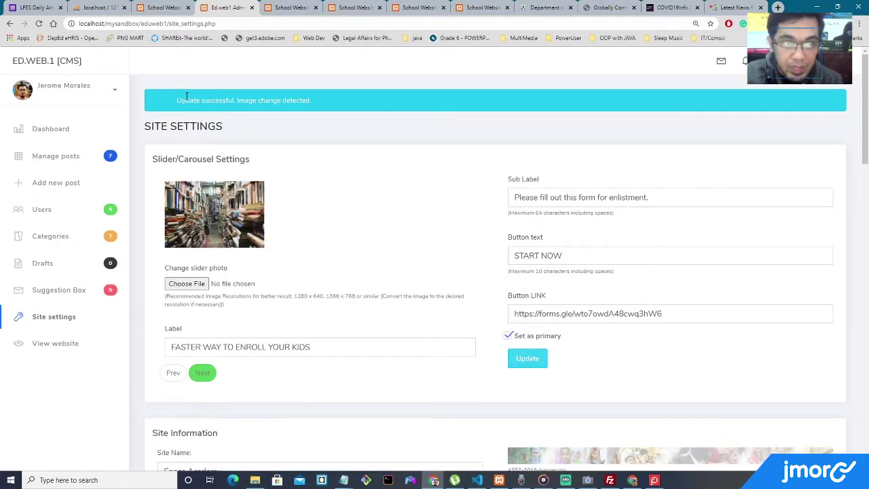
left_click_drag(186, 97, 383, 108)
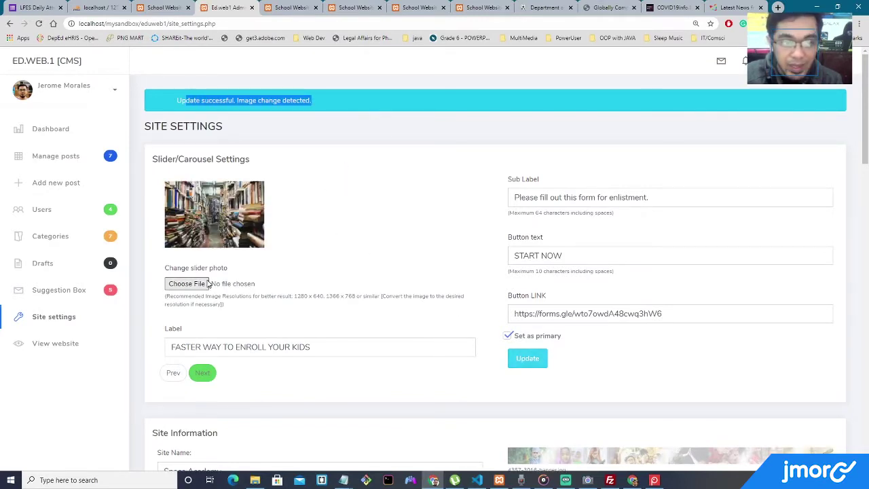
left_click(336, 224)
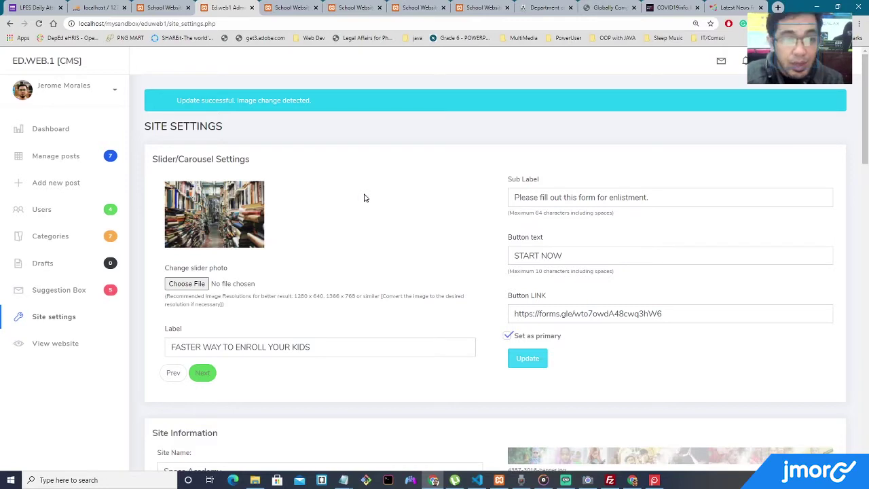
Review the Site Information fields and reload the live school site to see its current name.
scroll(363, 197, "down", 3)
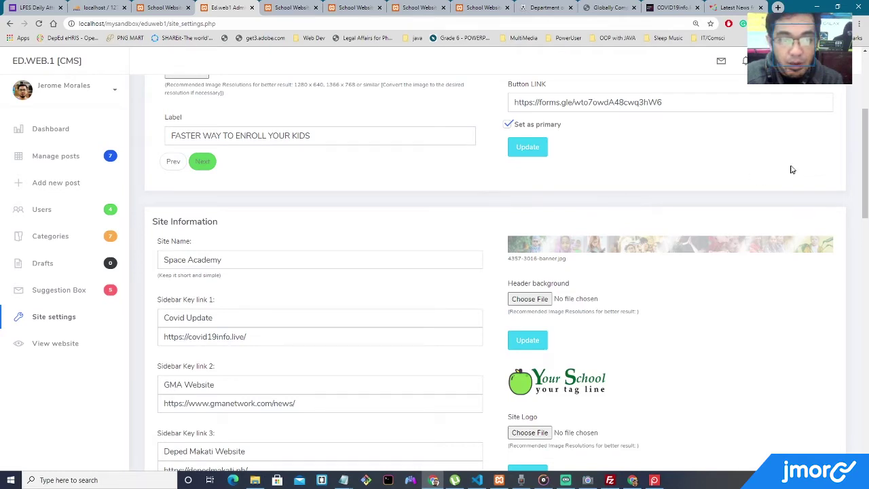
scroll(864, 154, "down", 1)
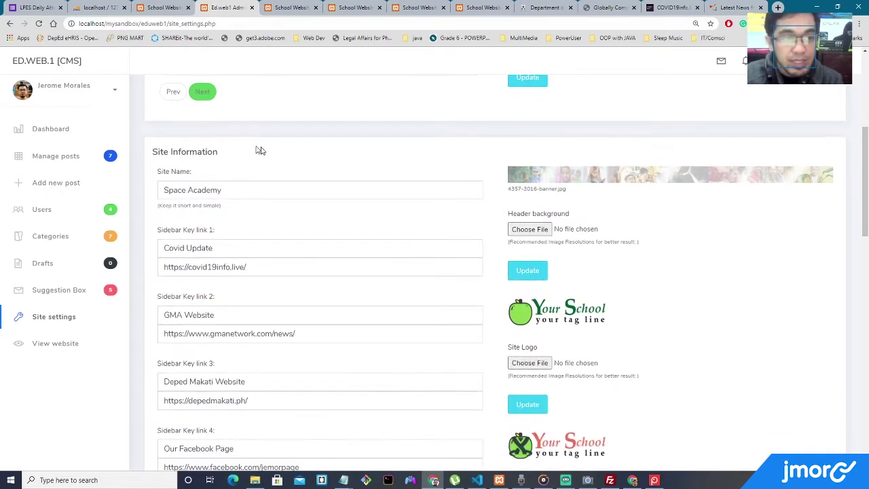
left_click_drag(155, 150, 249, 158)
scroll(250, 151, "down", 2)
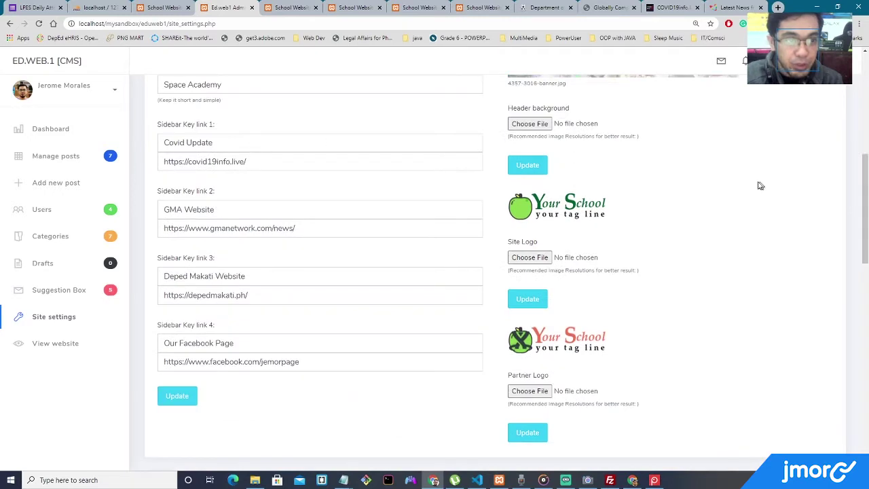
scroll(425, 122, "up", 1)
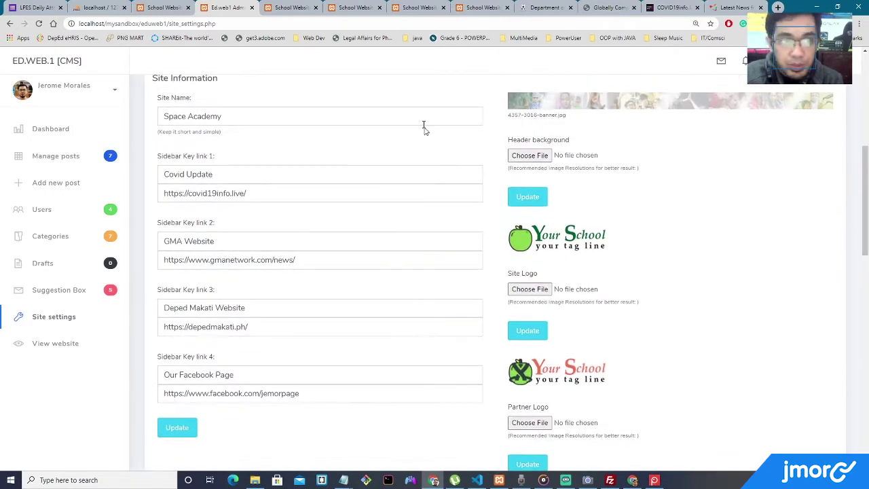
left_click_drag(227, 116, 158, 115)
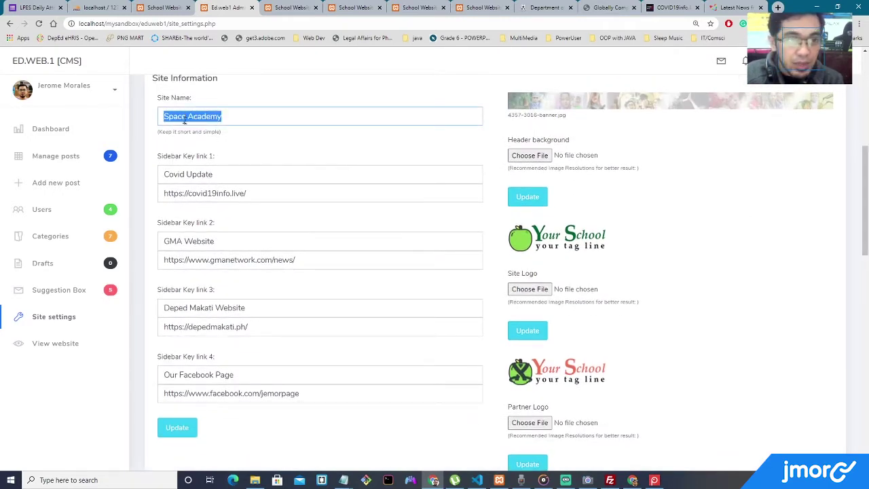
left_click(244, 122)
left_click(163, 7)
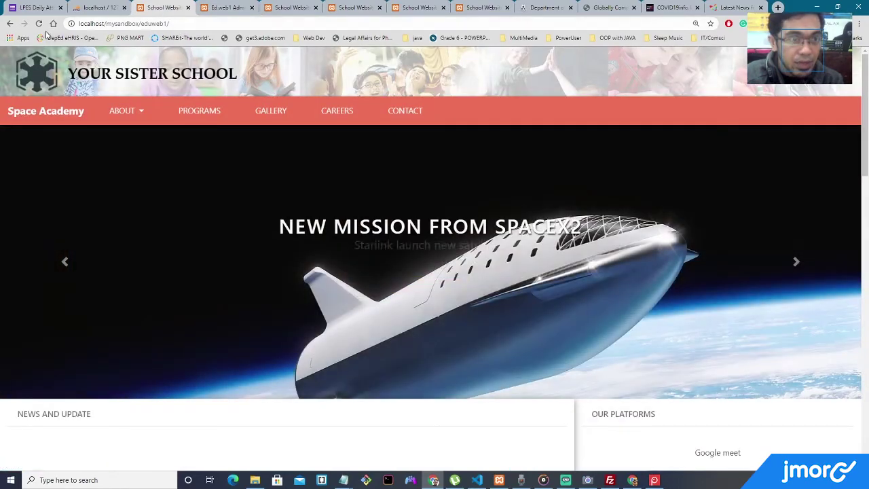
left_click(54, 113)
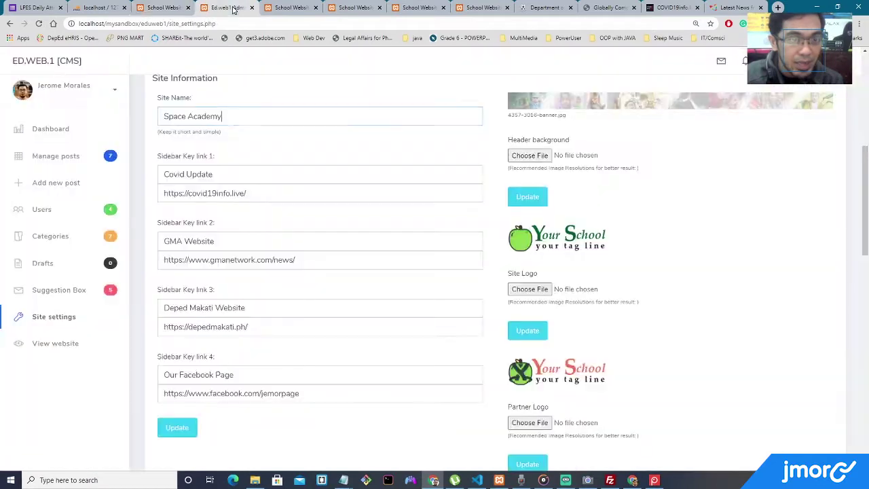
left_click(227, 7)
Change the site name from Space Academy to ABC School and update the site information.
triple_click(239, 114)
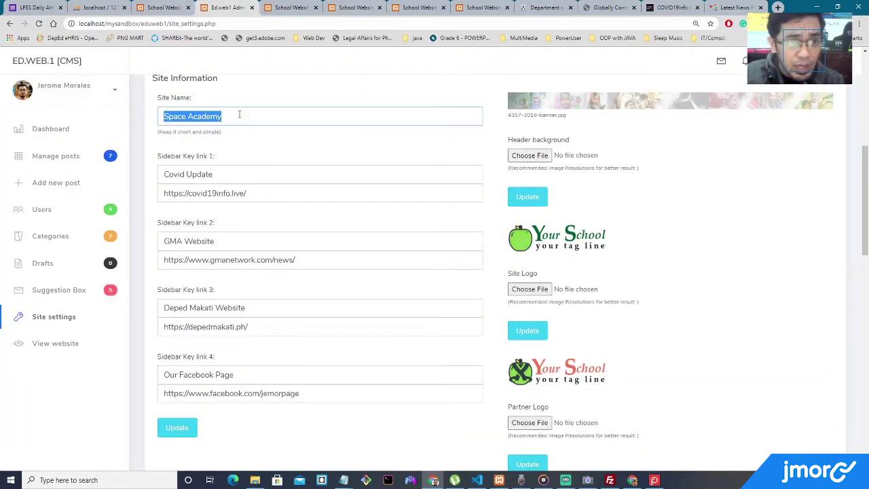
type("ABC Scho")
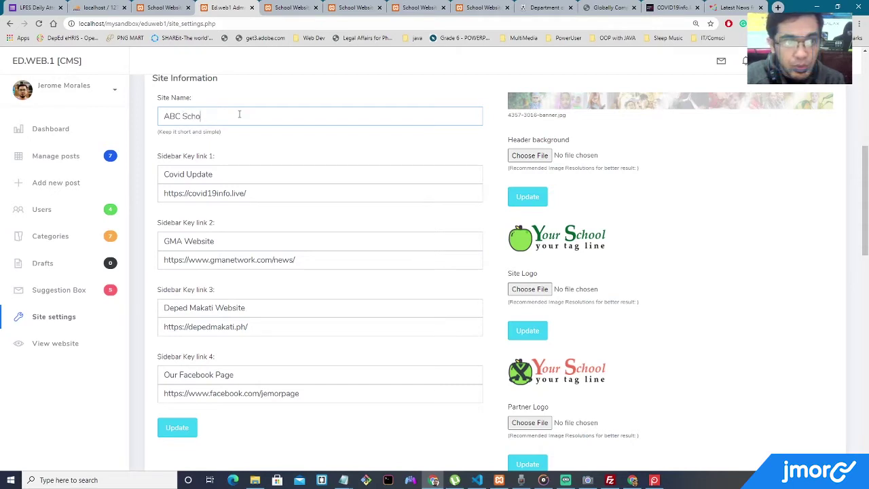
left_click(182, 428)
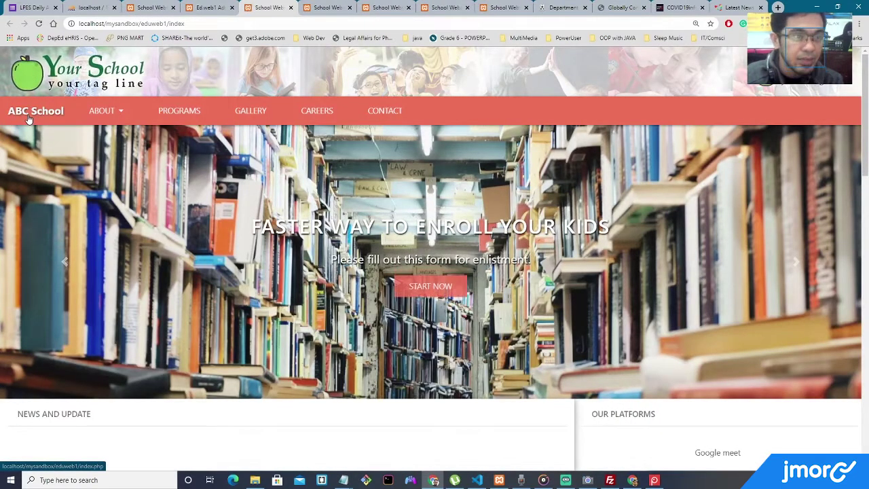
left_click(207, 7)
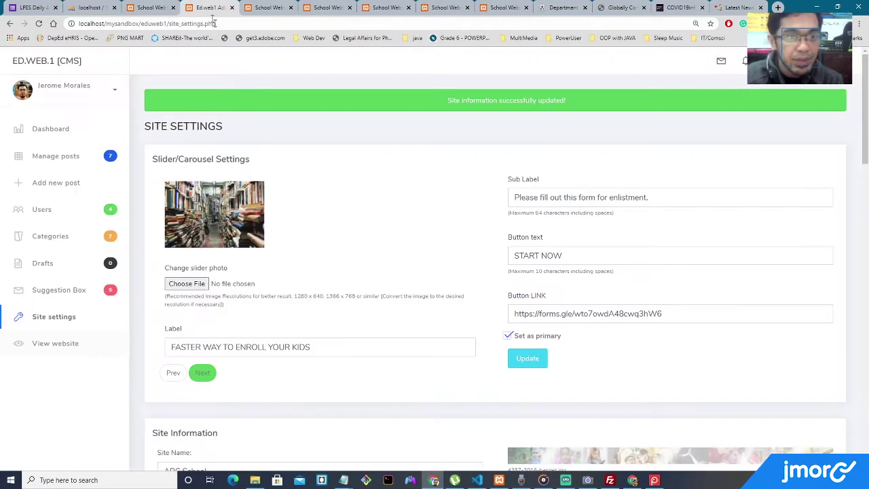
scroll(294, 181, "down", 6)
scroll(258, 204, "up", 2)
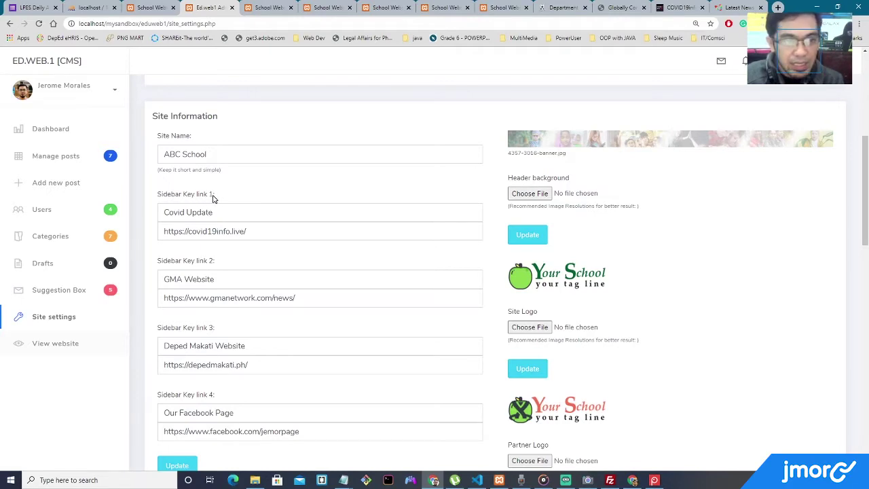
left_click(157, 8)
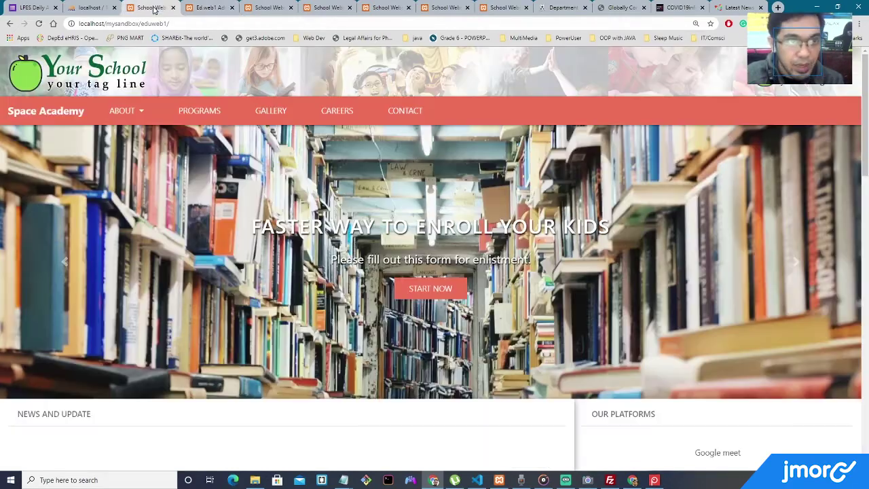
scroll(414, 159, "down", 10)
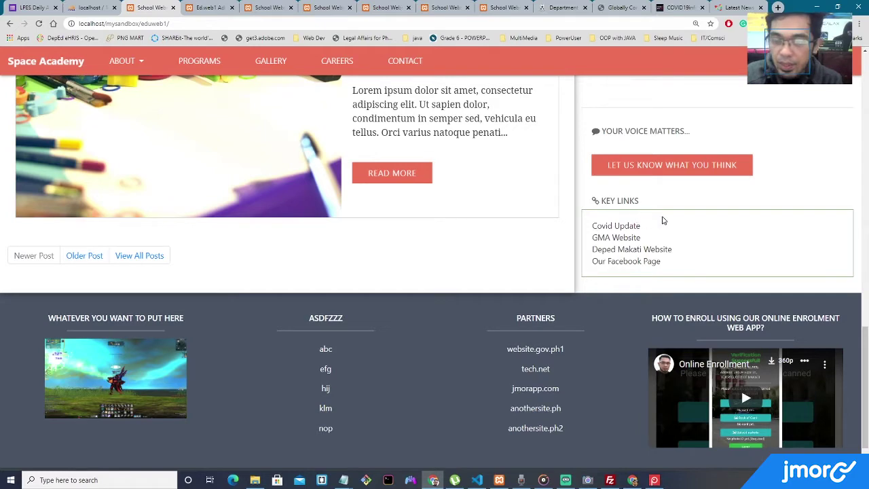
left_click(619, 237)
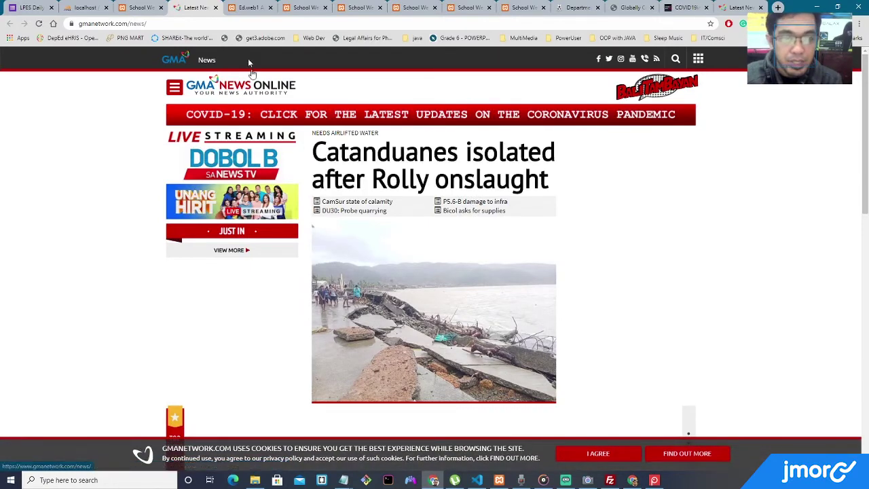
left_click(216, 11)
scroll(296, 204, "up", 5)
left_click(195, 7)
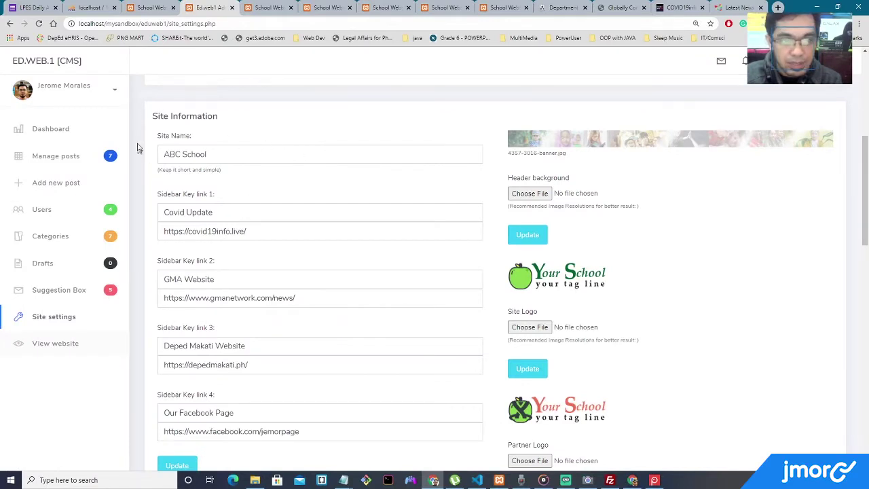
Rename sidebar key link 1 from Covid Update to DEPED WEBSITE.
triple_click(227, 209)
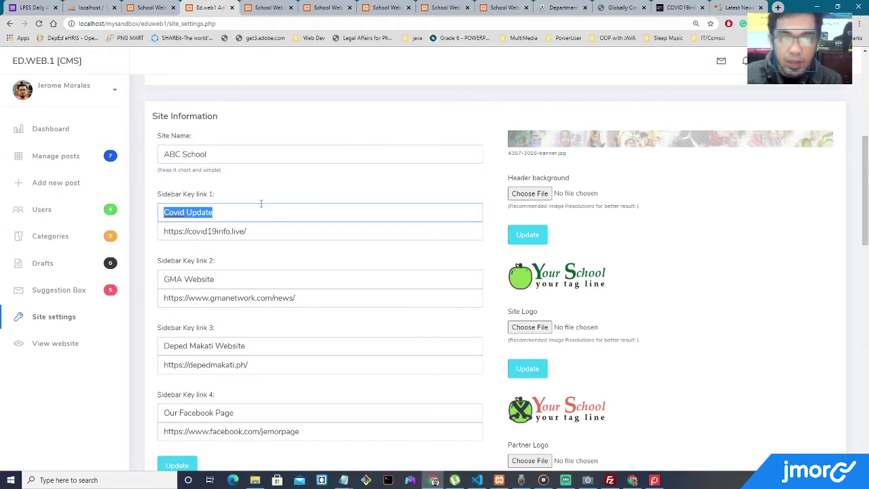
type("DE")
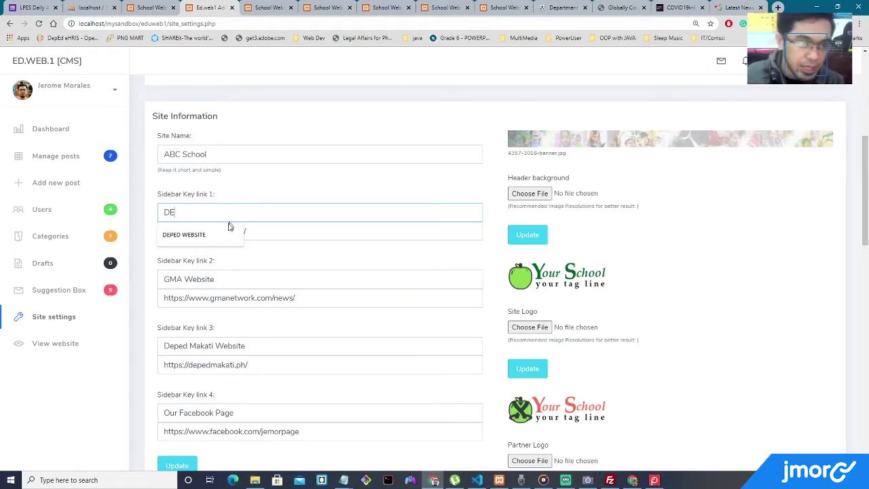
left_click(227, 232)
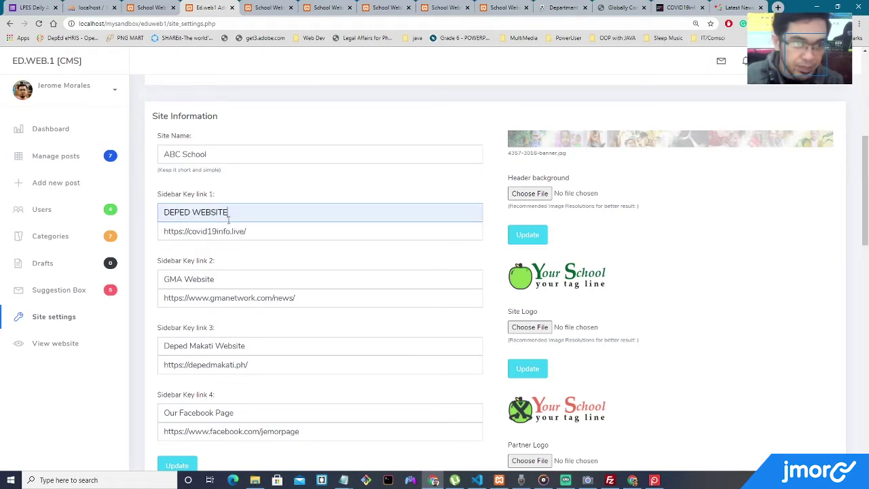
Load deped.gov.ph in a new browser tab, after first opening depedmakati.ph.
left_click(777, 8)
type("depedmakati.ph")
key("Return")
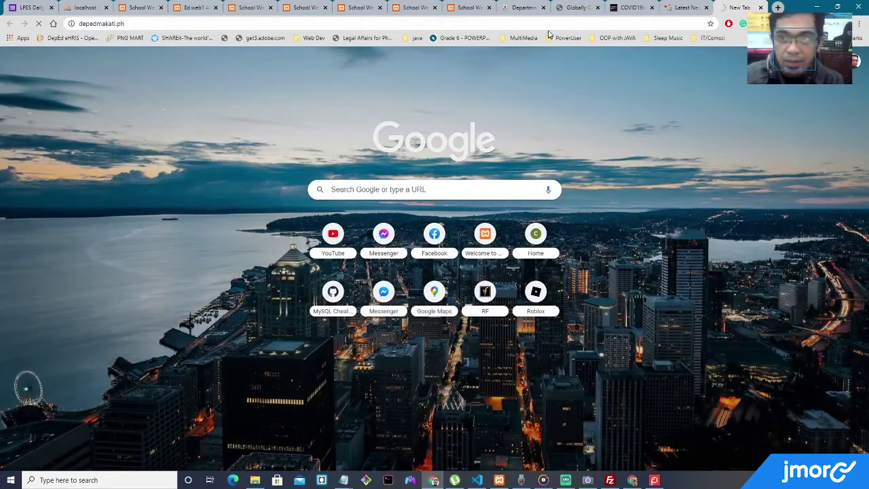
left_click(549, 24)
type("deped")
key("BackSpace")
type(".gov.ph")
key("Return")
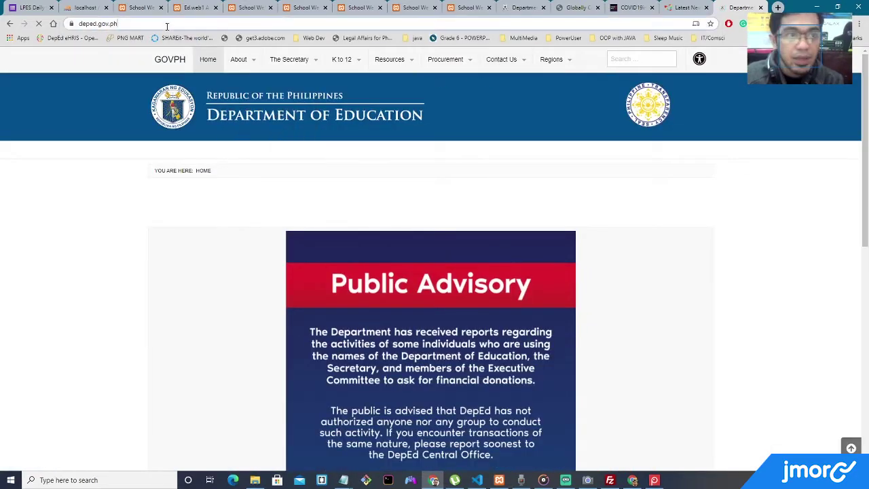
left_click(165, 26)
key("ctrl+c")
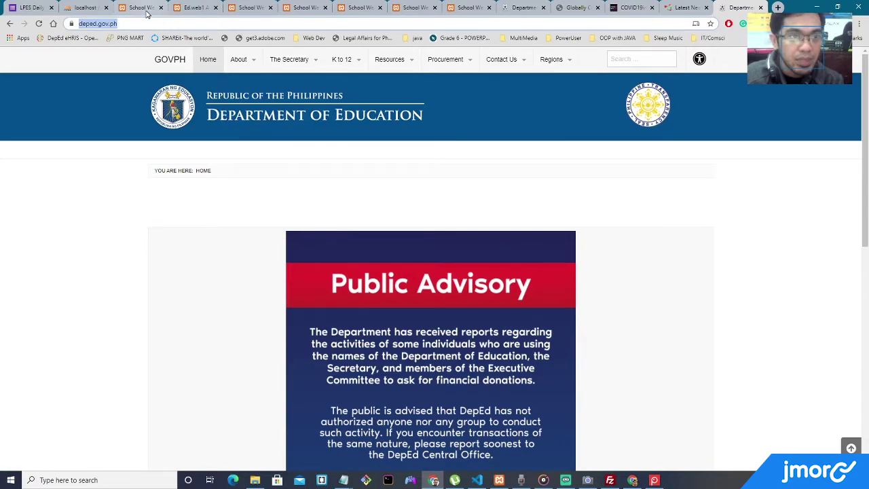
left_click(148, 9)
left_click(198, 9)
left_click(269, 229)
key("ctrl+a")
key("ctrl+v")
scroll(304, 211, "down", 2)
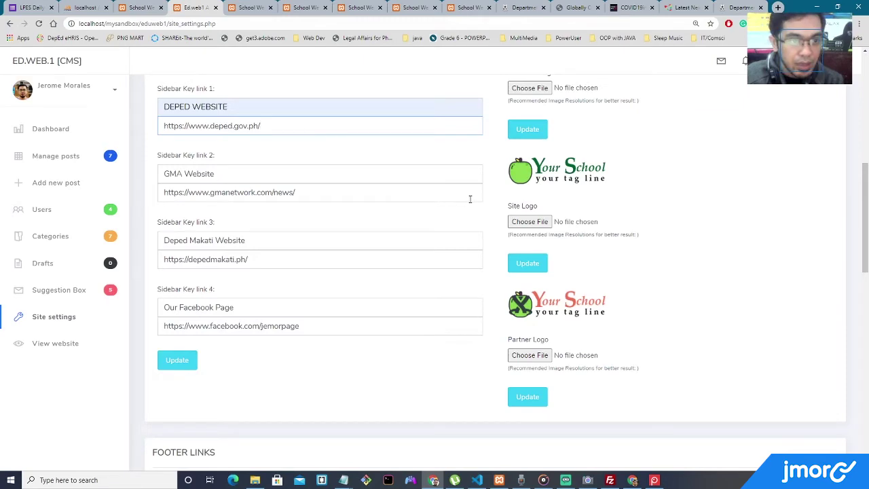
Open YouTube in a new tab, go to your own channel page and select its address.
left_click(778, 7)
type("yo")
key("Return")
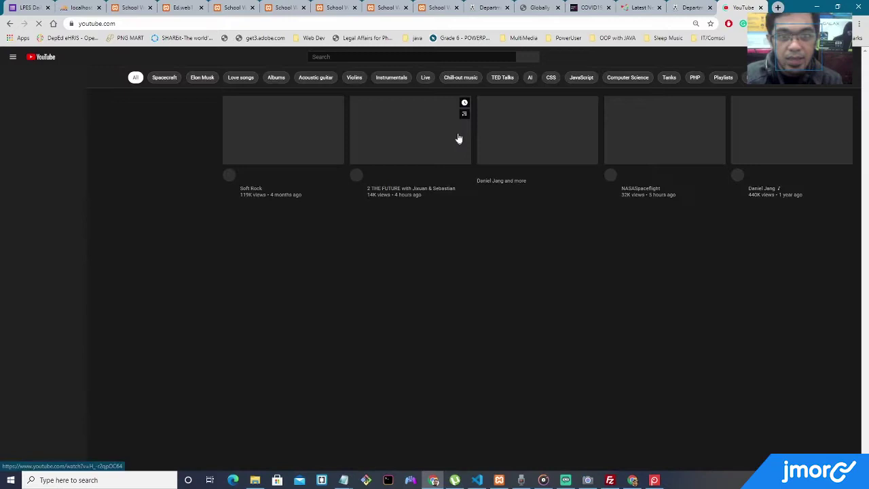
left_click(847, 57)
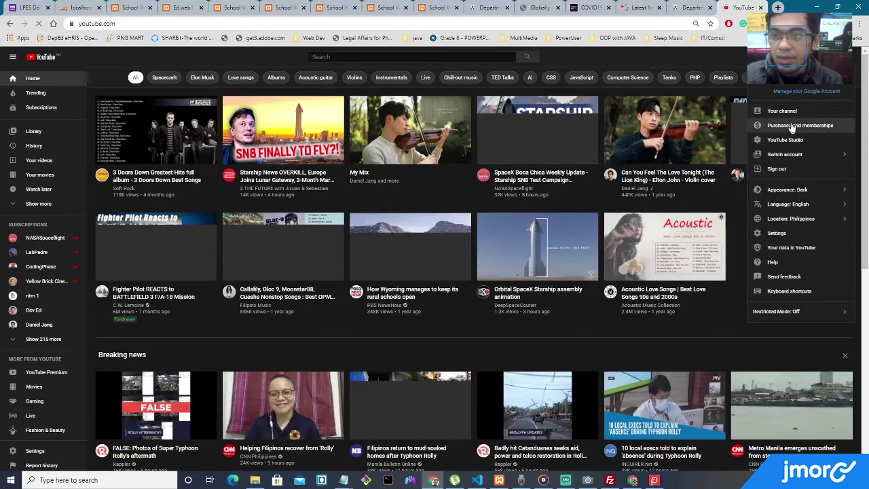
left_click(788, 113)
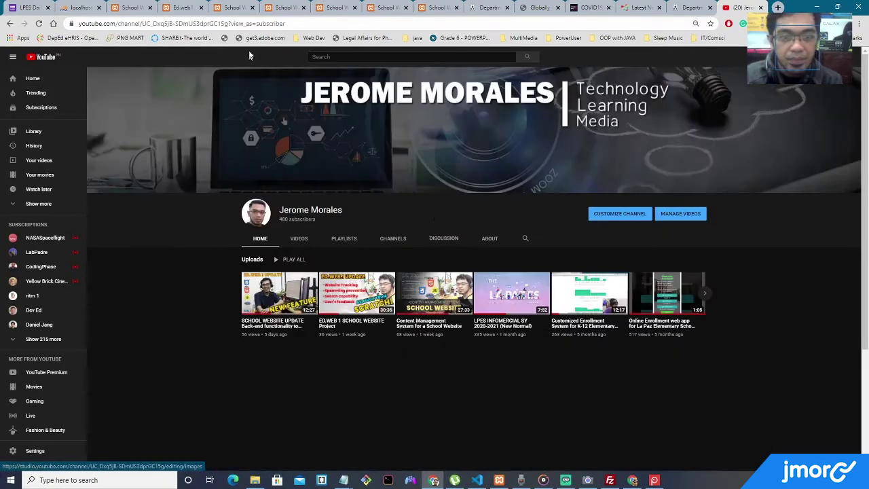
left_click(276, 26)
key("ctrl+c")
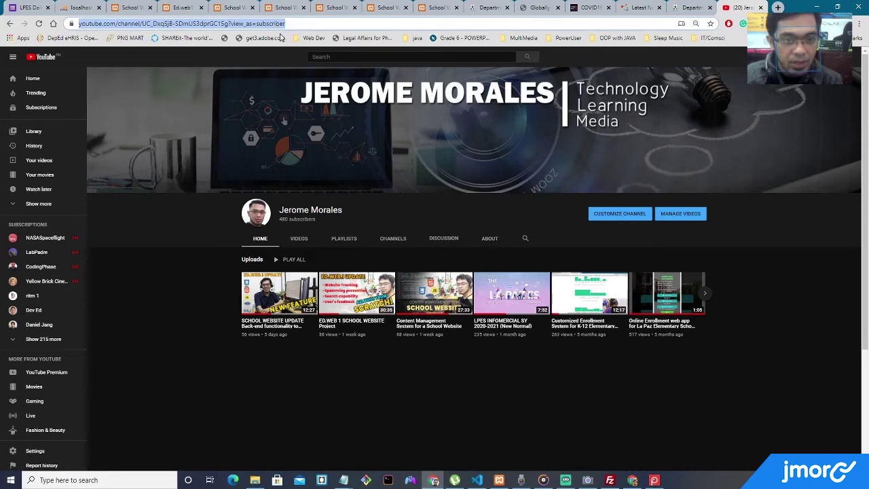
Replace key link 2 (GMA Website) with Our Youtube Channel and the pasted channel URL.
left_click(178, 8)
left_click(129, 8)
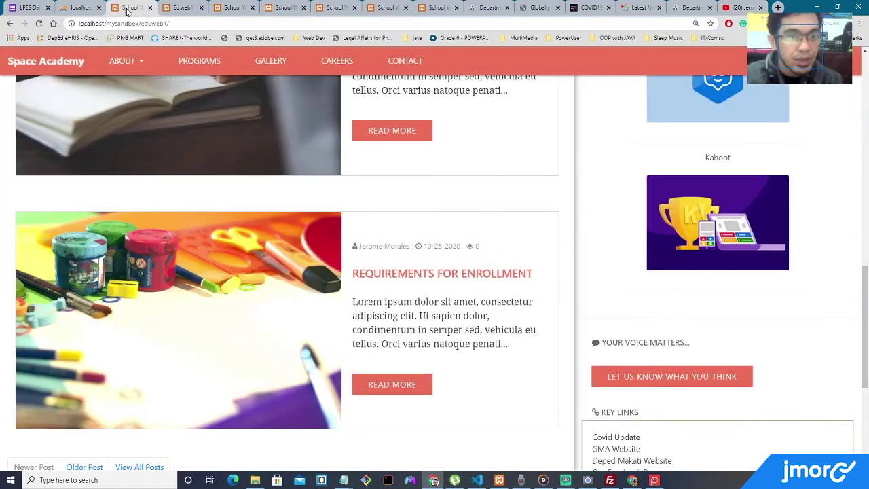
left_click(180, 7)
left_click_drag(319, 192, 110, 188)
key("ctrl+v")
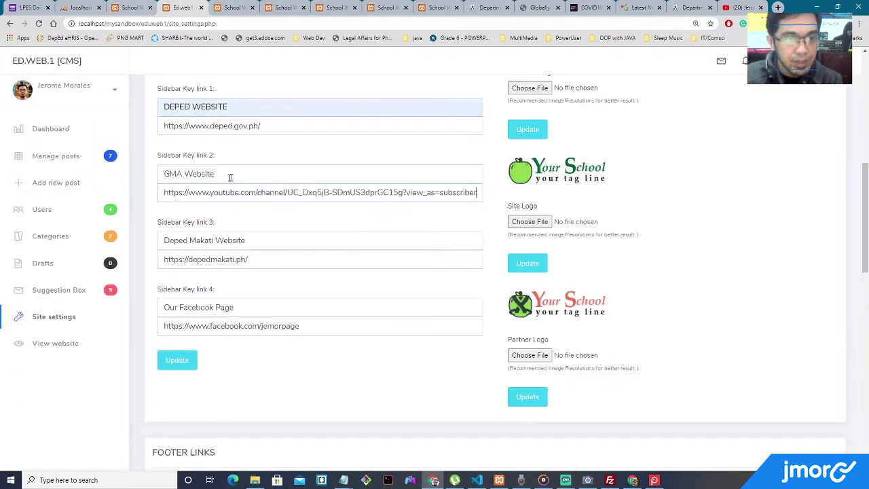
left_click_drag(214, 173, 123, 169)
type("Our youtube Channel")
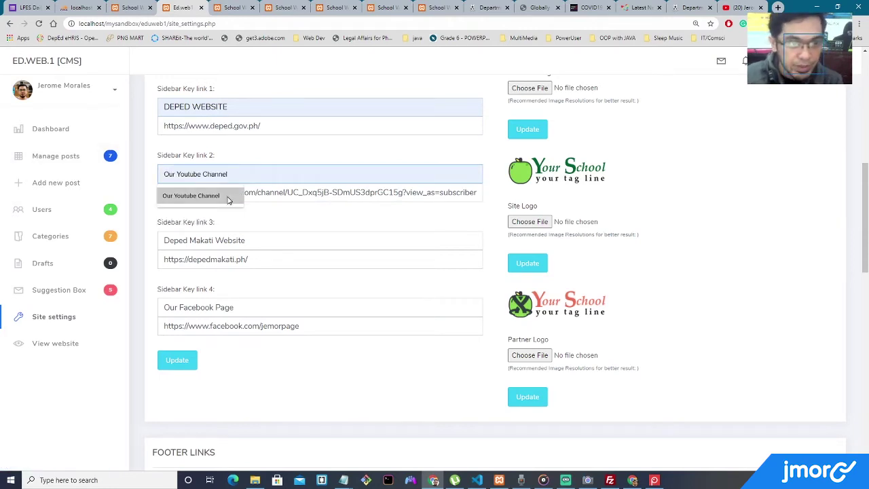
left_click(230, 196)
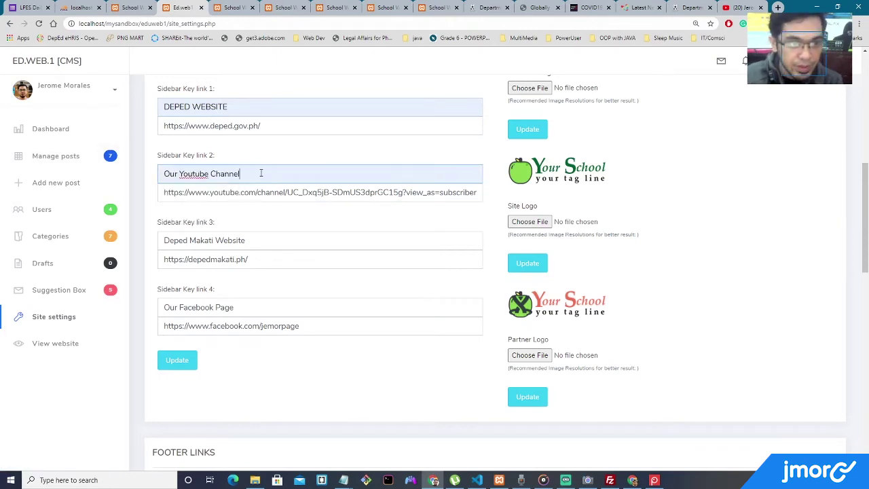
left_click(273, 192)
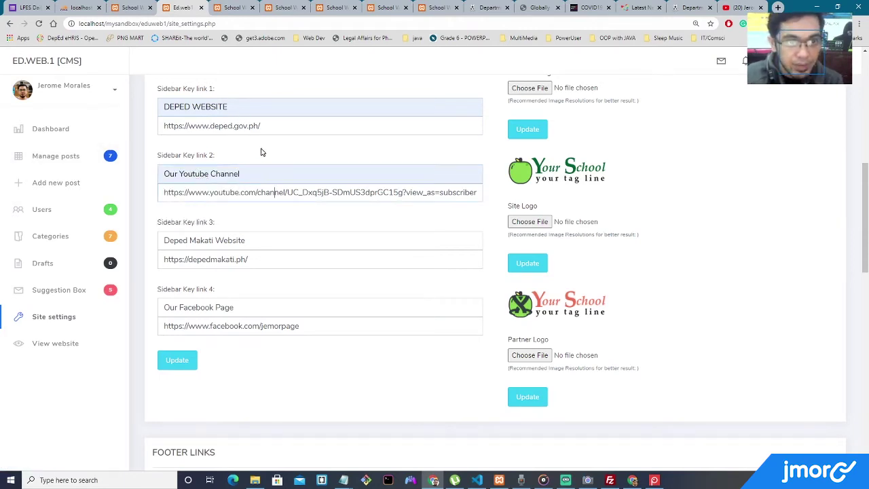
Rename key links 3 and 4 to x placeholders and update the site information.
triple_click(268, 242)
type("xxxxxxxxx")
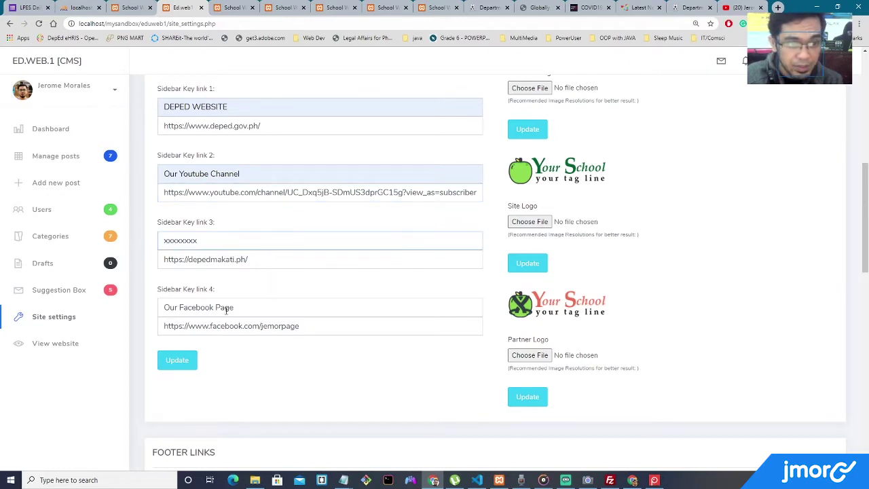
triple_click(226, 307)
type("xxxxxxxxxx")
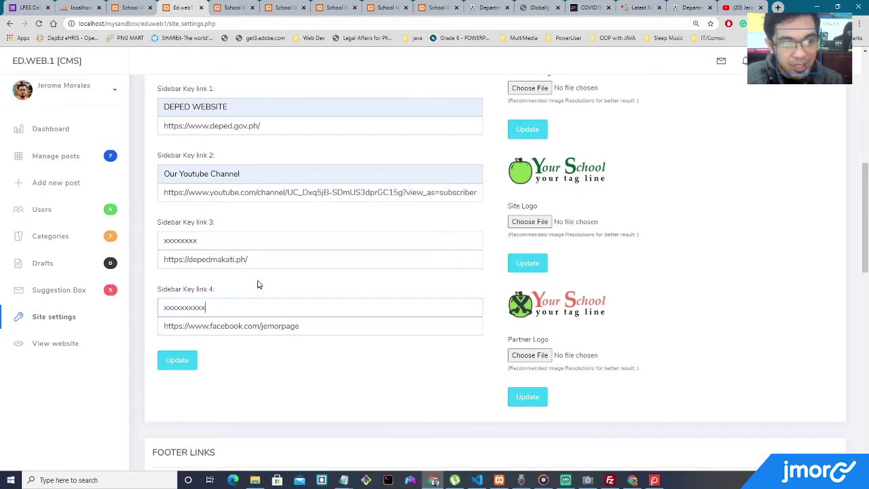
scroll(267, 275, "up", 2)
scroll(266, 272, "down", 2)
left_click(178, 360)
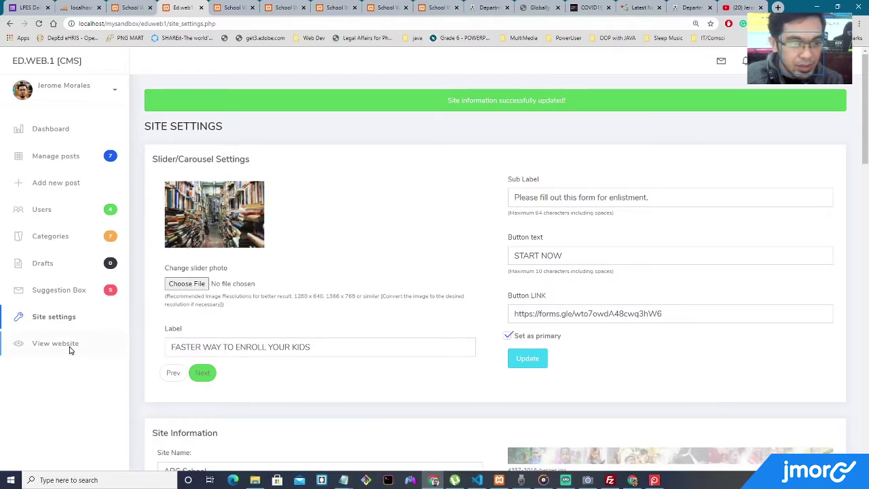
On the live ABC School site, test the DEPED WEBSITE and Our Youtube Channel key links, then return to the CMS.
left_click(70, 345)
scroll(268, 304, "down", 10)
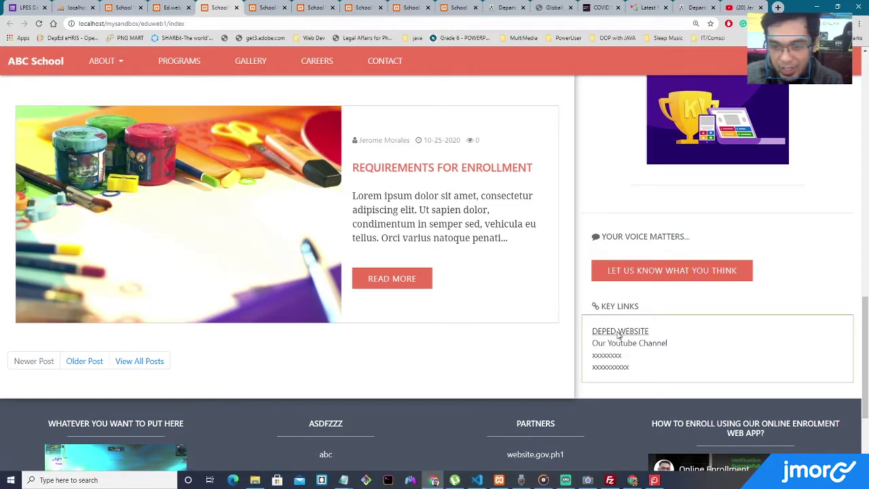
left_click(617, 332)
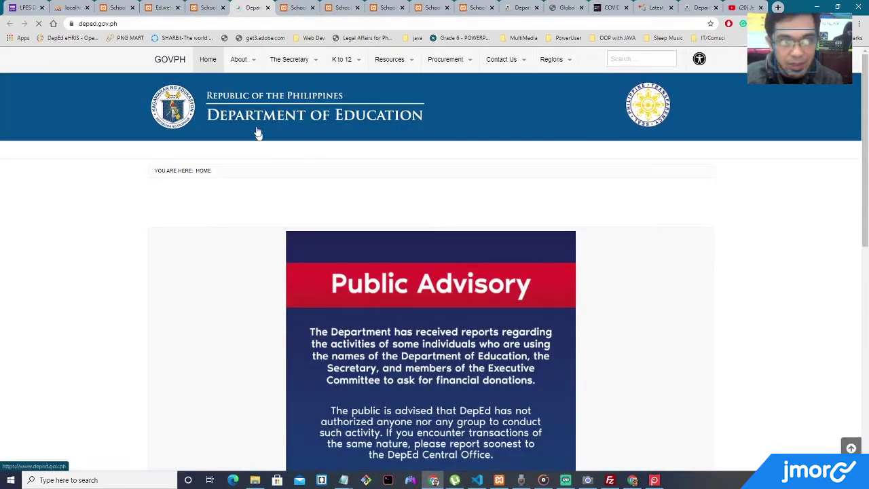
left_click(208, 10)
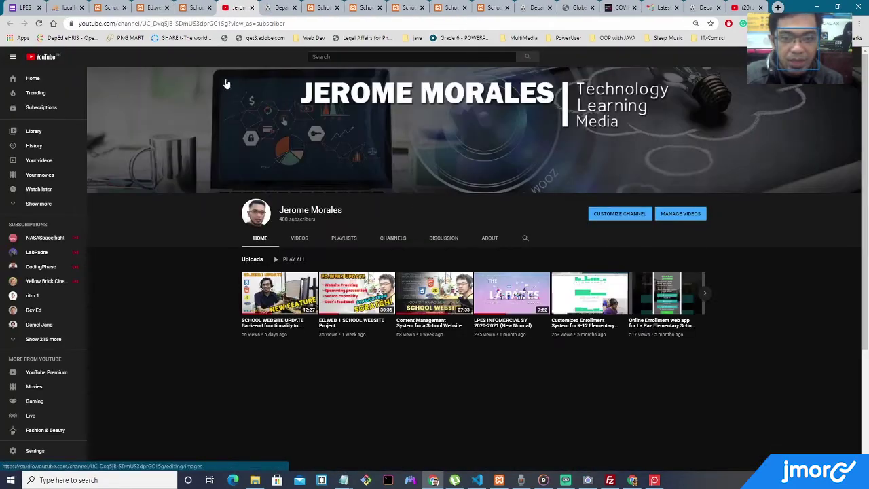
left_click(195, 8)
left_click(153, 8)
left_click(110, 9)
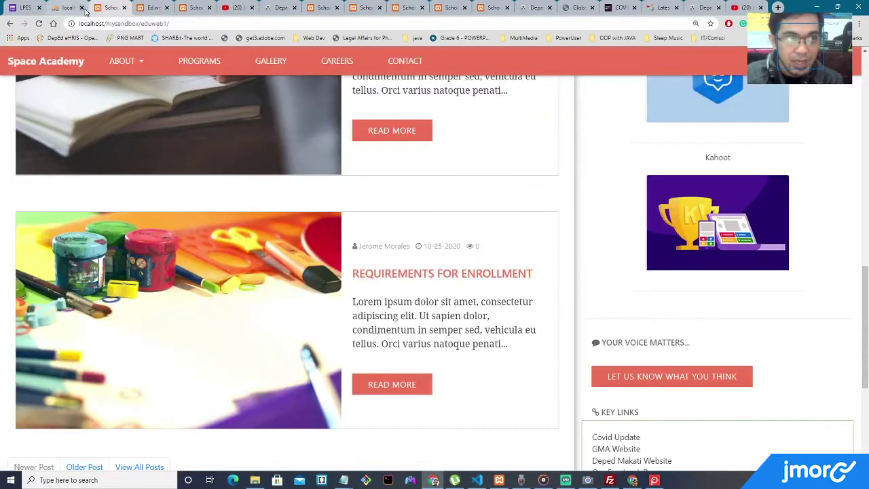
Review the ABC School site name and key link 1's DEPED WEBSITE name and URL in the CMS.
left_click(155, 7)
scroll(353, 163, "down", 7)
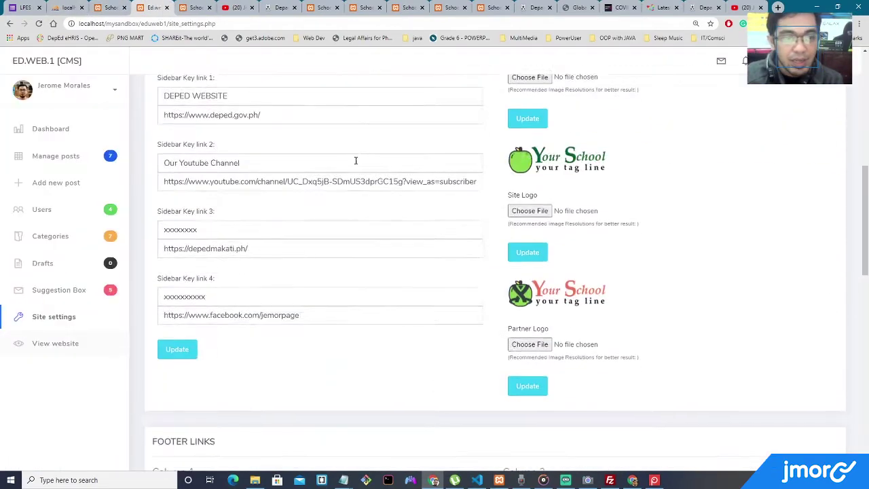
scroll(318, 188, "up", 3)
left_click_drag(229, 158, 135, 155)
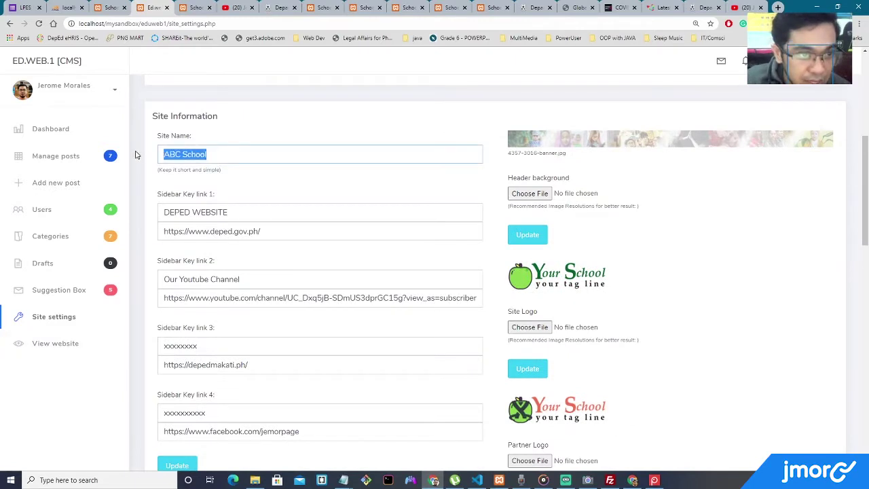
left_click_drag(233, 212, 157, 214)
left_click(223, 154)
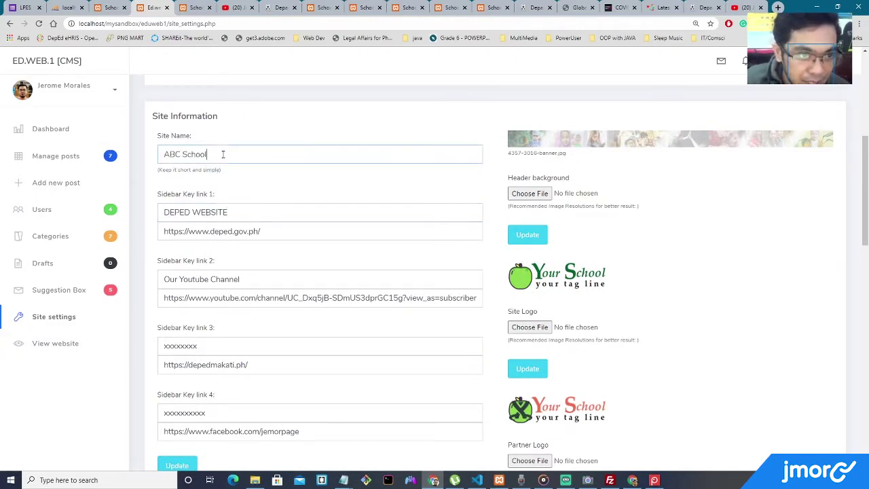
left_click(246, 213)
left_click_drag(252, 212, 154, 209)
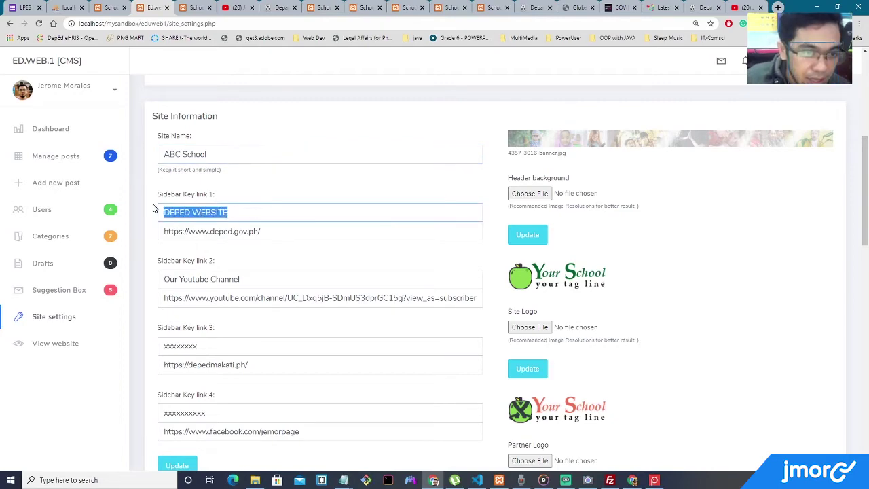
left_click(258, 214)
left_click_drag(256, 231, 171, 229)
Test the old Covid Update link on the Space Academy tab, close it and reload the school site.
left_click(112, 8)
scroll(545, 252, "down", 2)
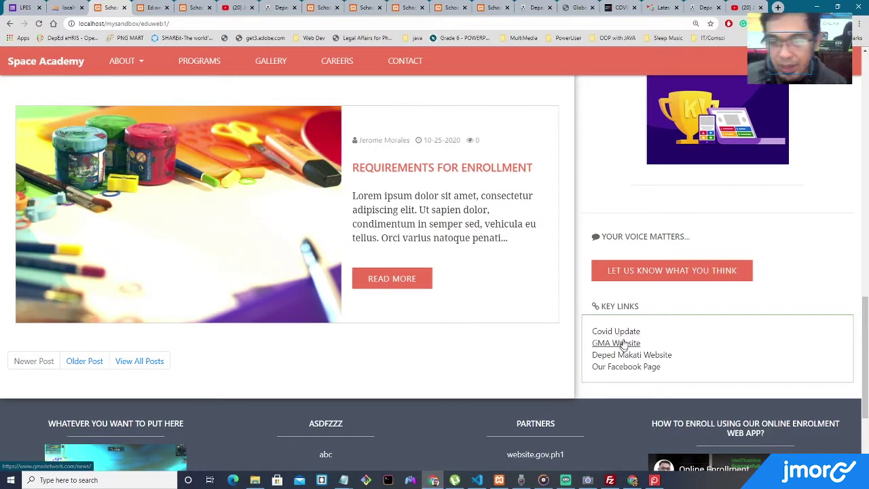
left_click(619, 332)
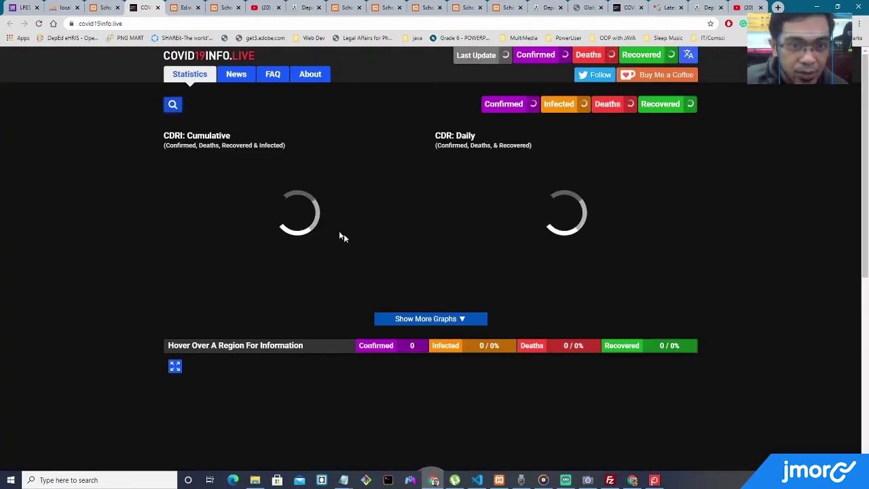
left_click(157, 7)
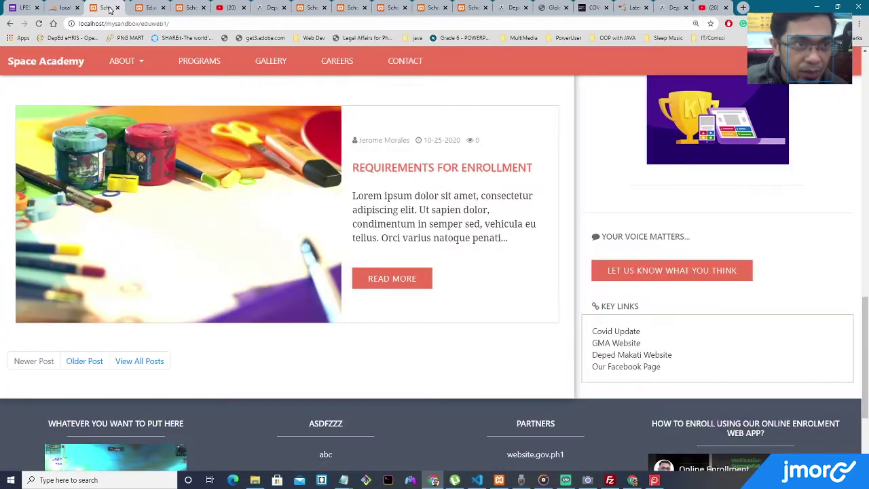
left_click(39, 24)
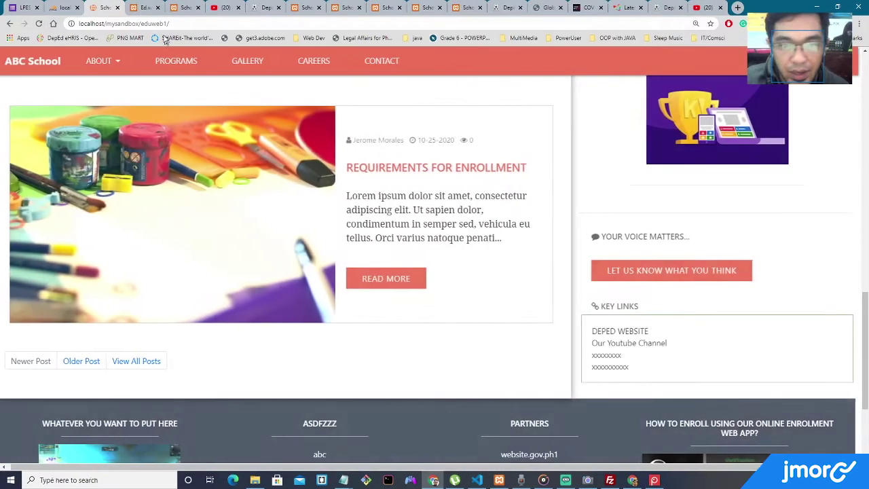
left_click(144, 7)
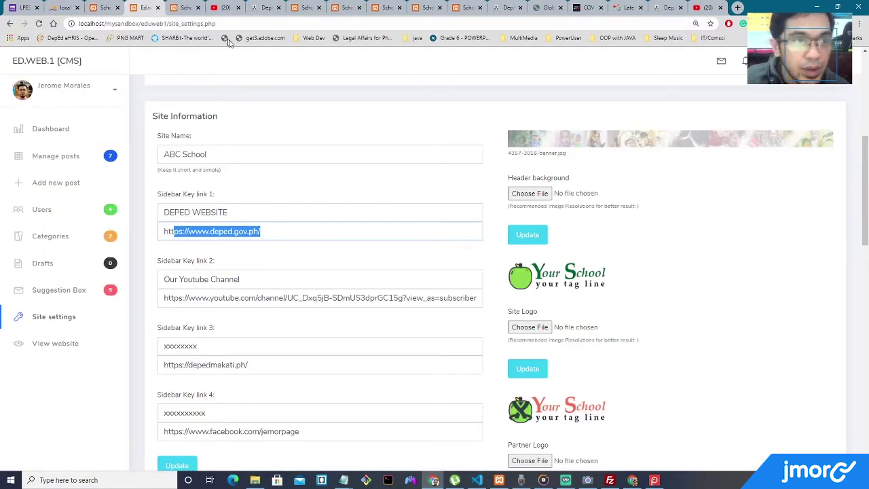
left_click(306, 230)
Check the header banner file name in settings and compare it with the live ABC School homepage.
scroll(310, 219, "down", 3)
scroll(311, 219, "down", 5)
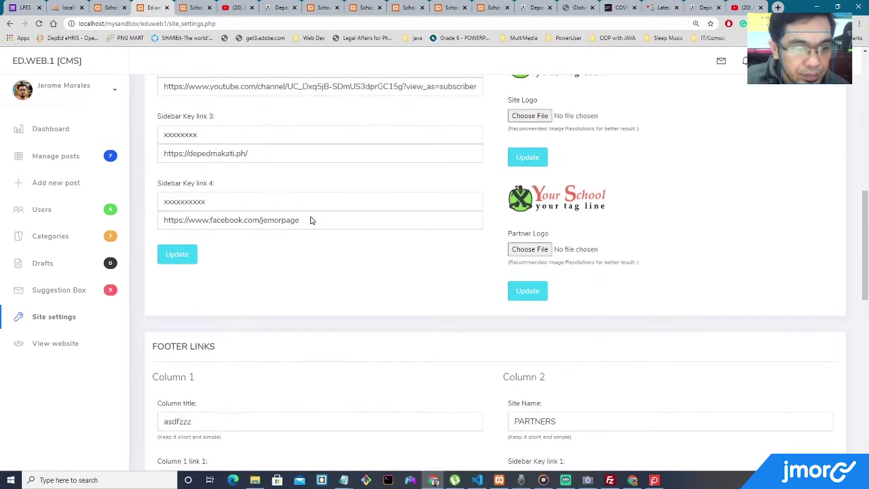
scroll(311, 219, "up", 8)
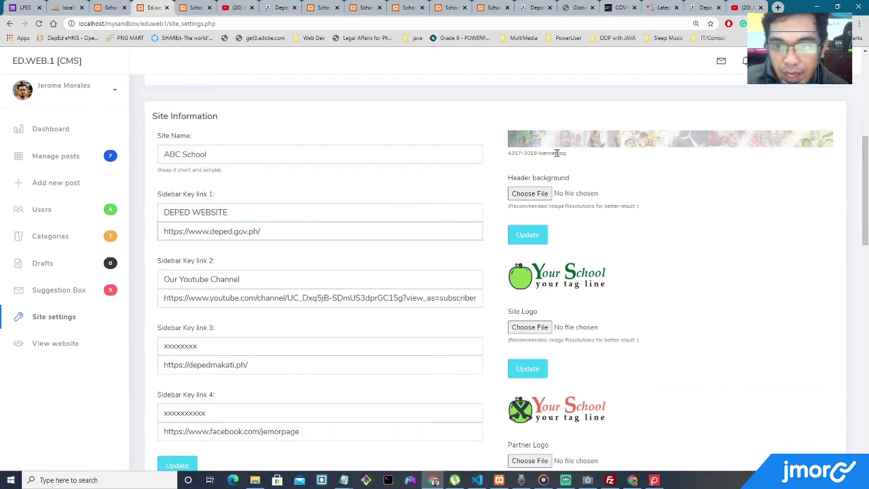
left_click_drag(533, 153, 601, 162)
left_click(601, 163)
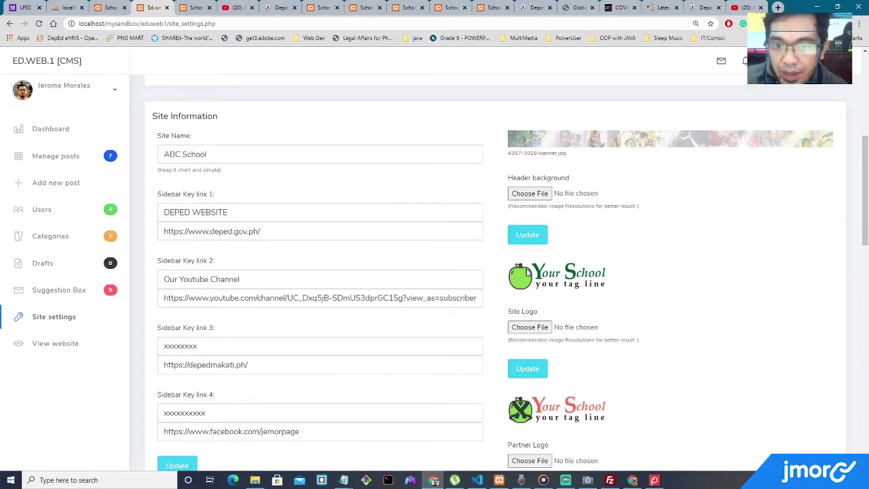
scroll(601, 271, "down", 3)
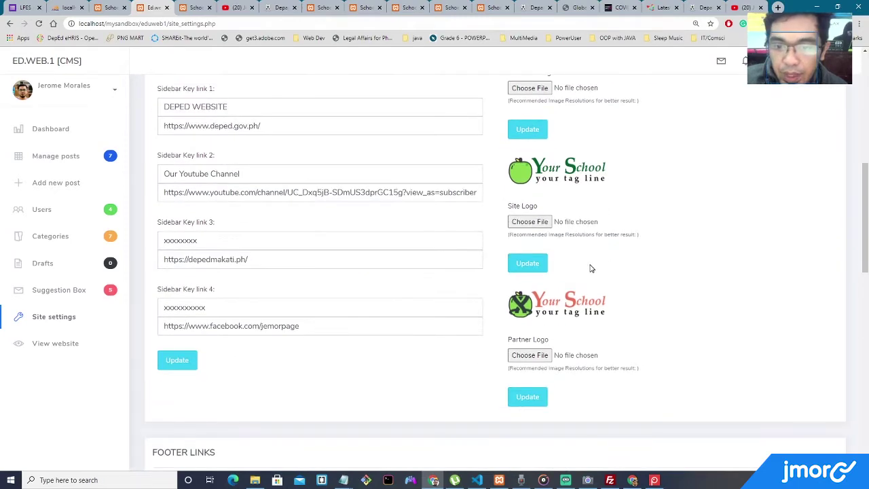
left_click(109, 8)
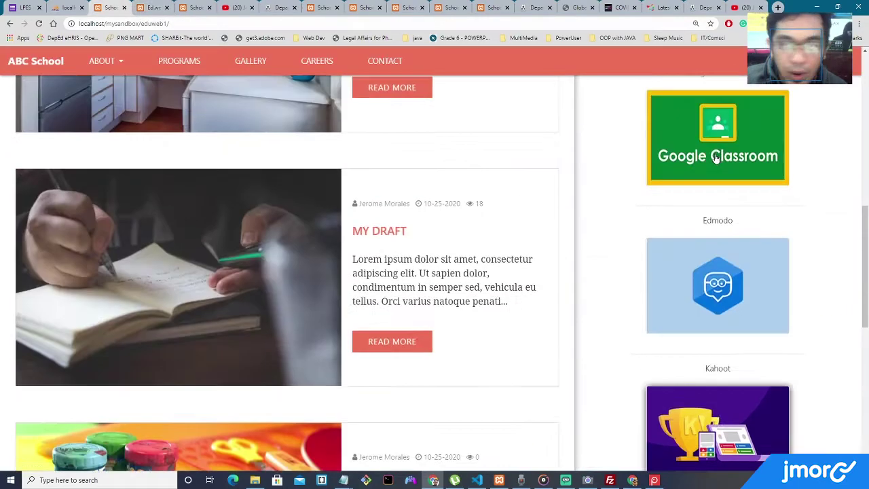
scroll(827, 90, "up", 10)
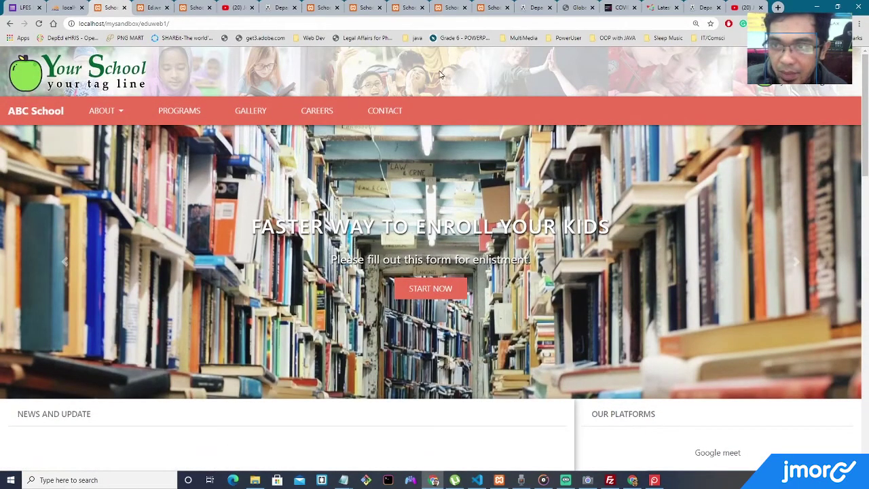
Upload anot_banner.jpg as the header background and update.
left_click(154, 8)
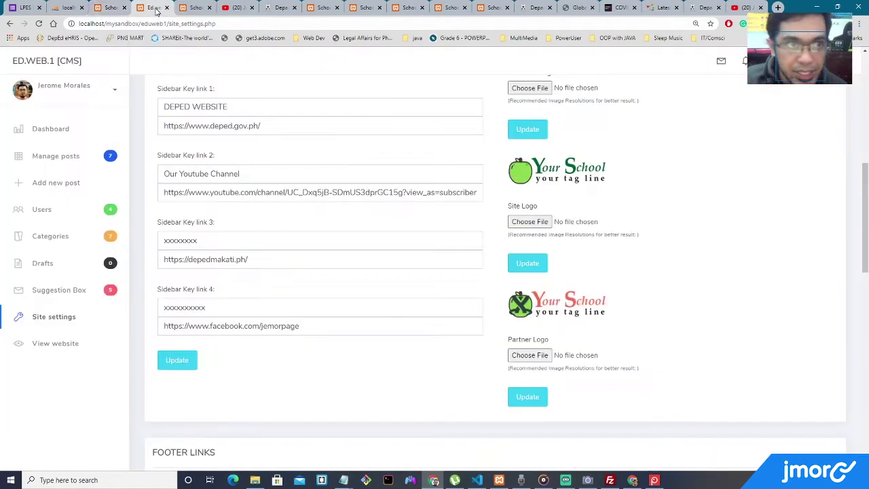
scroll(604, 216, "up", 3)
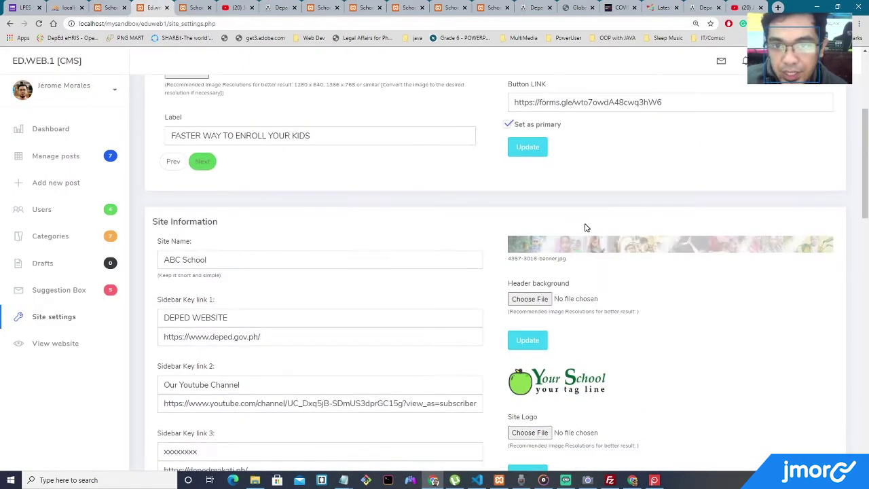
left_click(530, 298)
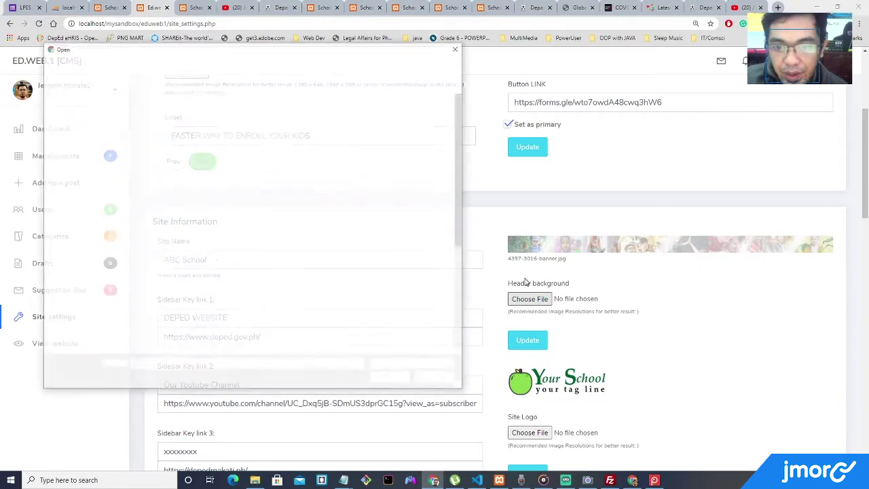
mouse_move(457, 150)
left_mouse_down()
mouse_move(461, 178)
mouse_move(461, 159)
left_mouse_up()
double_click(245, 156)
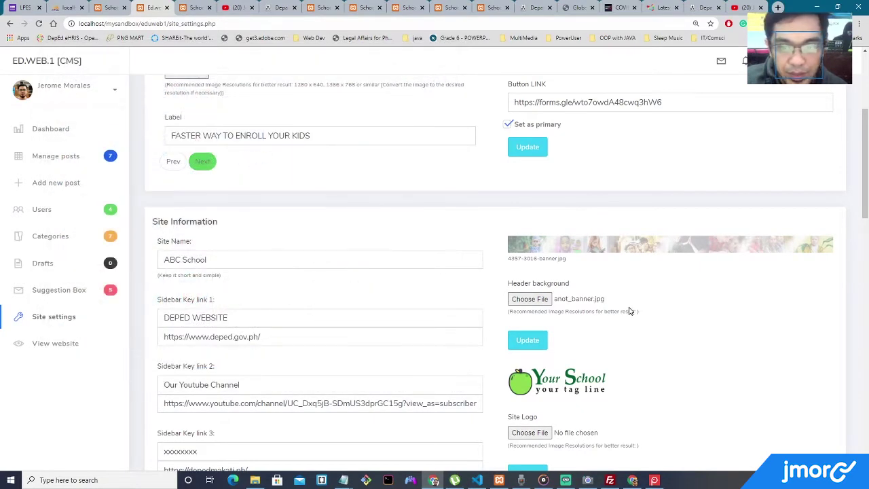
left_click(538, 341)
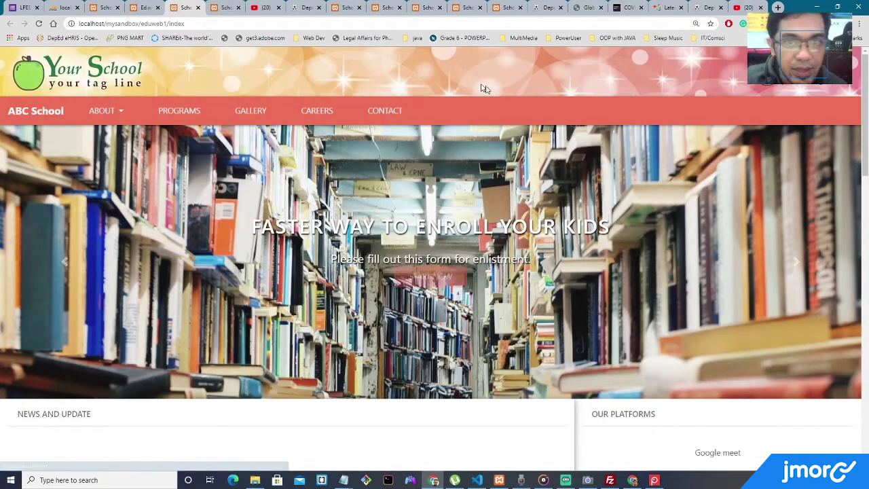
Restore 3016-banner.jpg as the header background, update, and open the public school website.
left_click(199, 8)
scroll(591, 231, "down", 3)
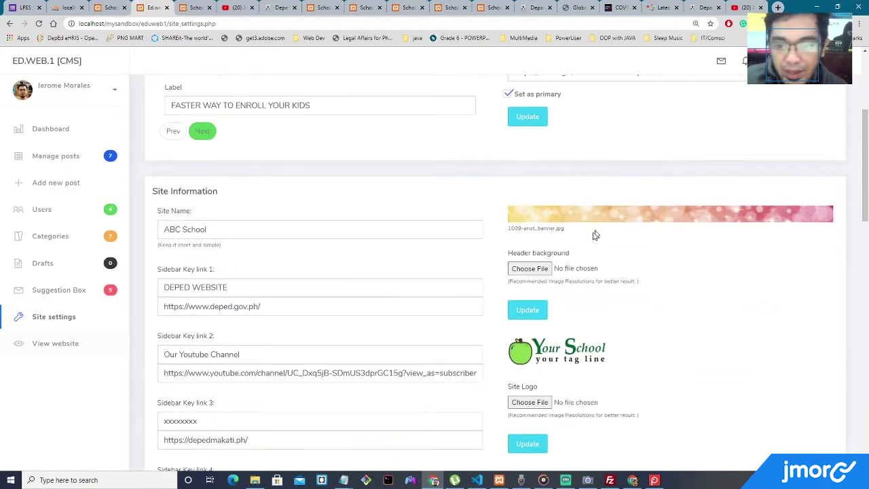
left_click(533, 271)
double_click(438, 135)
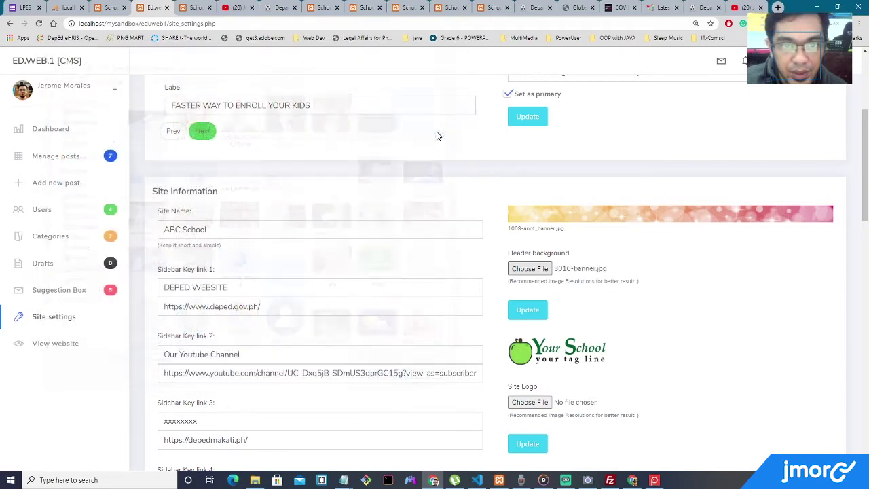
left_click(532, 311)
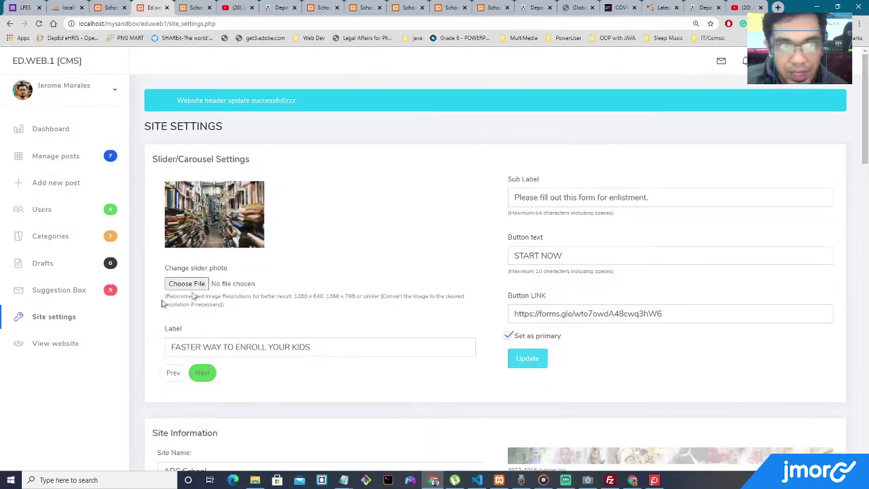
left_click(55, 344)
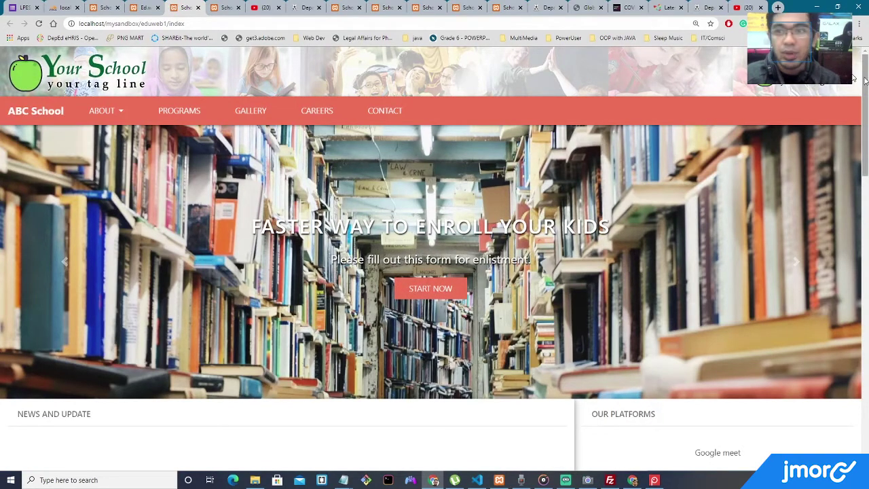
Pick another logo.png as the new Site Logo file.
left_click(145, 8)
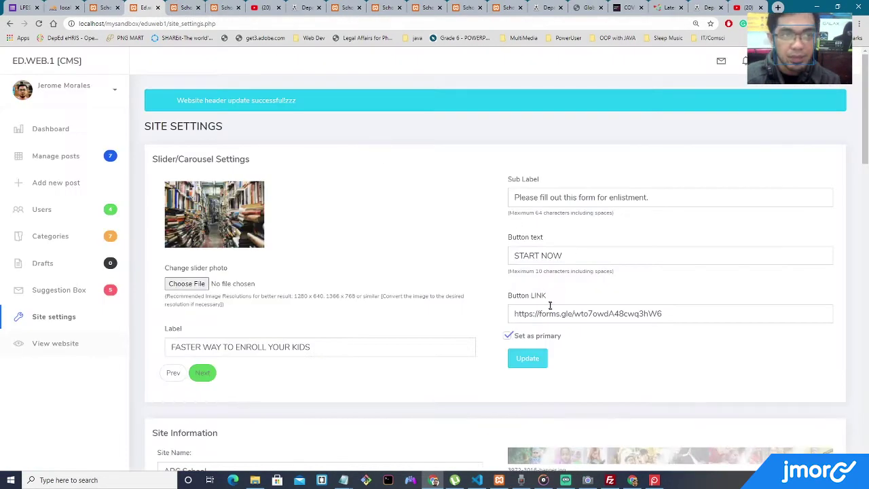
scroll(552, 305, "down", 3)
scroll(576, 330, "down", 2)
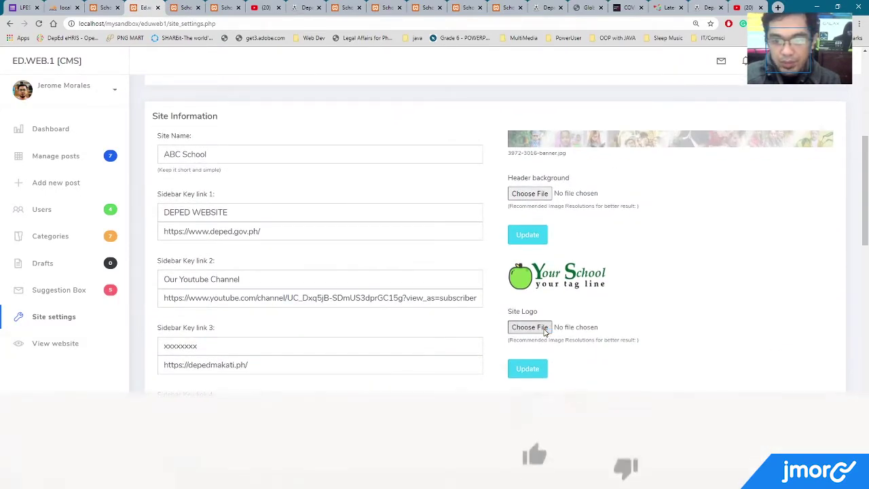
left_click(529, 327)
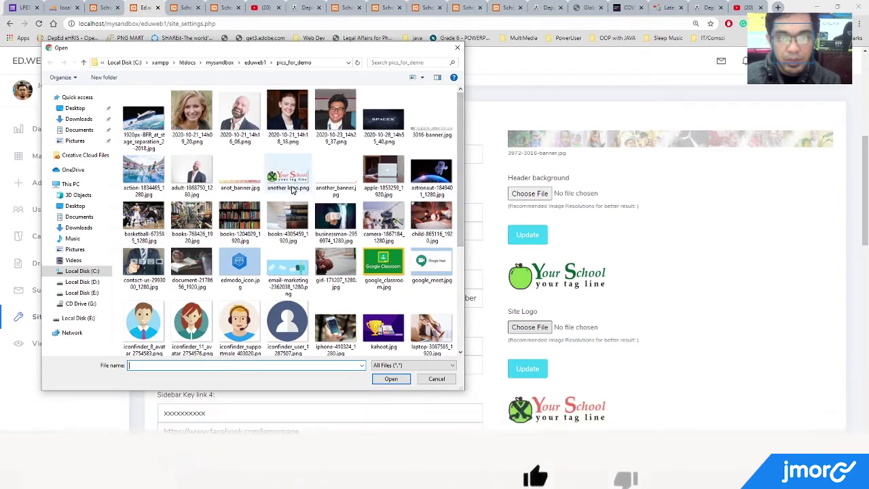
double_click(301, 188)
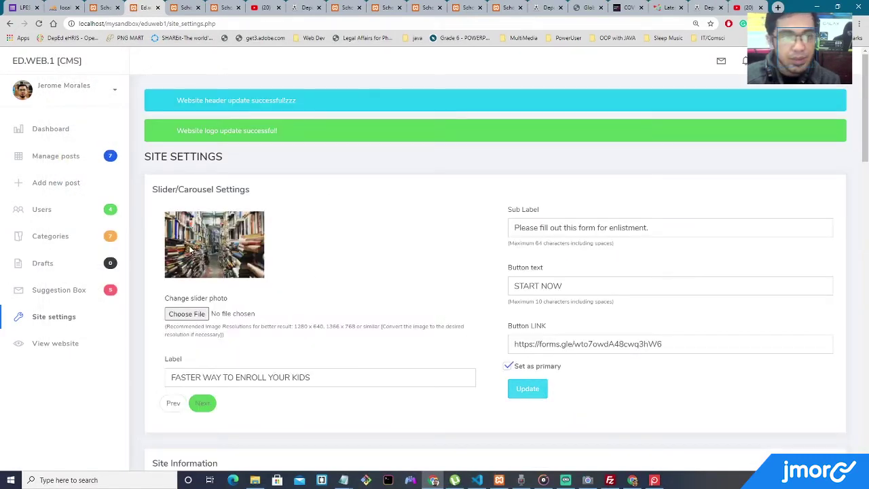
View the homepage with the new site logo, then reload the Site settings page.
left_click(63, 344)
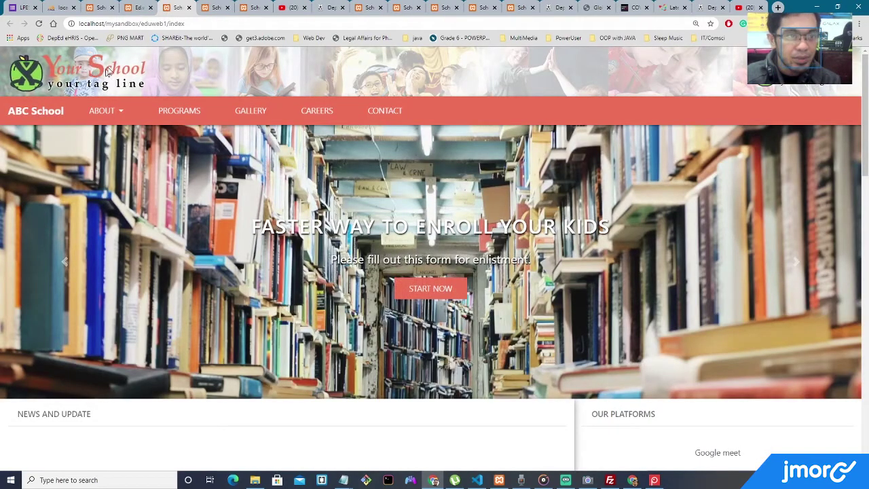
left_click(139, 8)
left_click(204, 23)
key("Return")
scroll(442, 217, "down", 5)
scroll(562, 224, "down", 2)
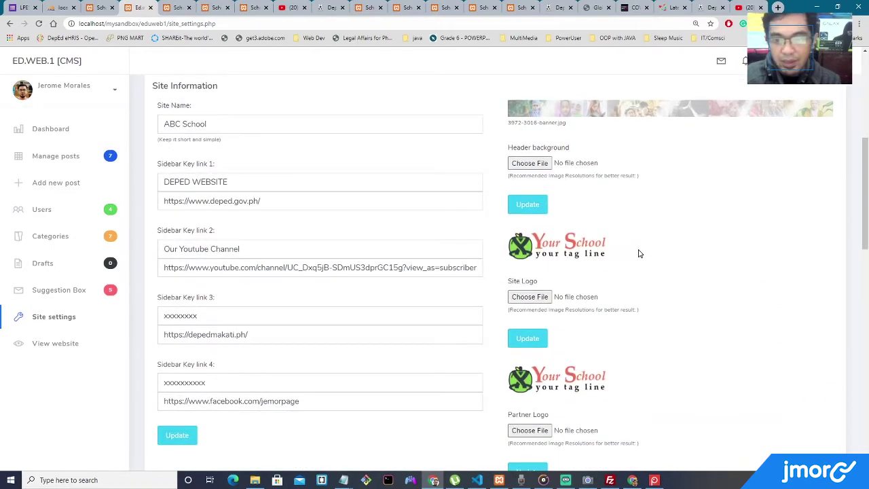
scroll(638, 252, "down", 2)
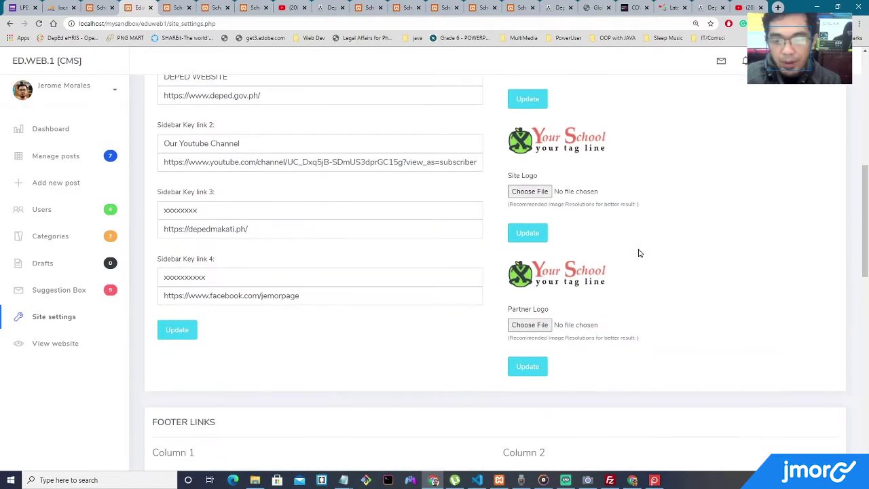
Upload SISTER_SCHOOL.png as the partner logo, update, and view it on the public site.
left_click(532, 327)
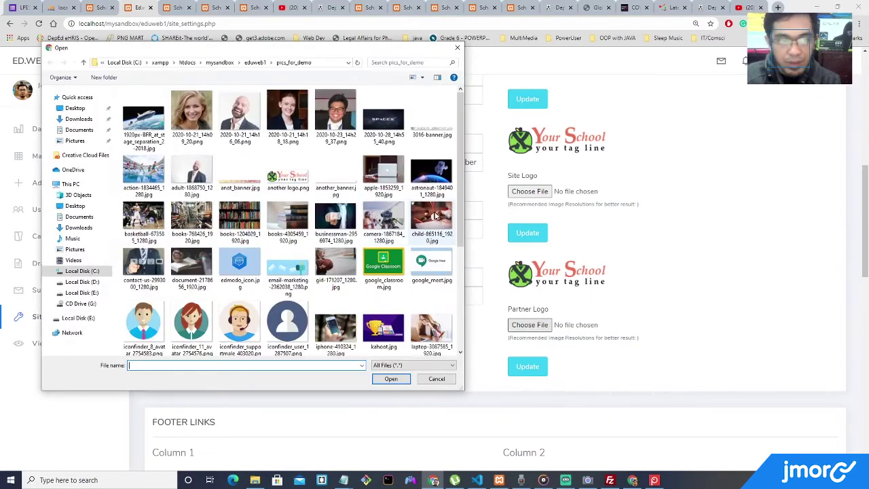
scroll(460, 207, "down", 3)
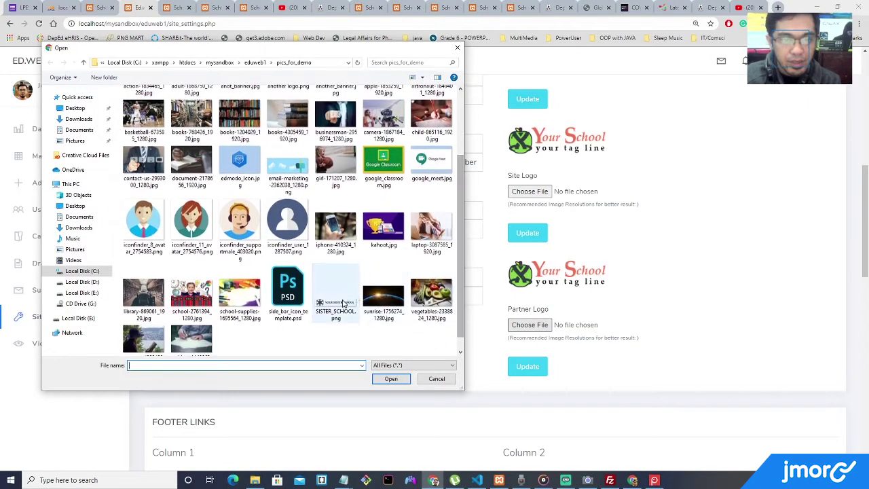
double_click(339, 293)
left_click(529, 367)
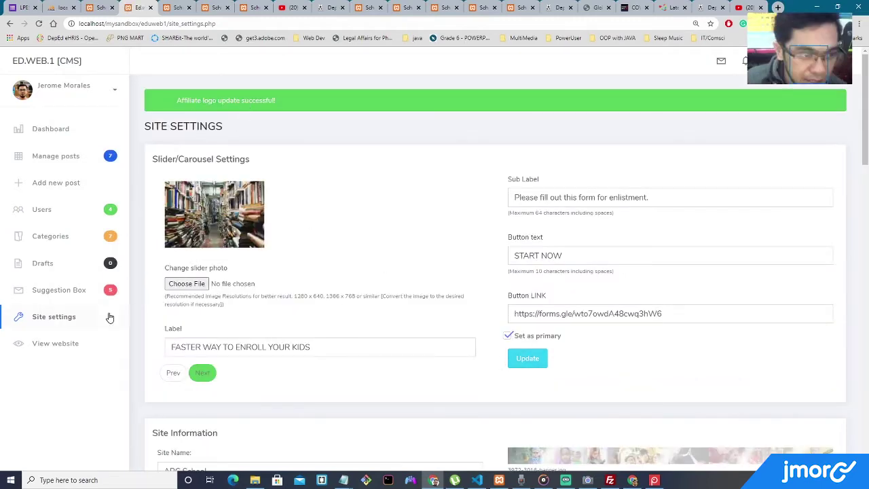
left_click(59, 343)
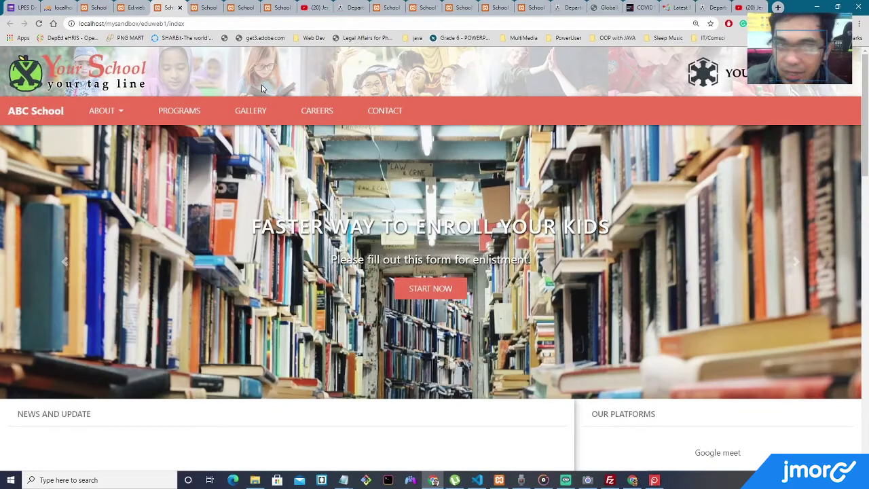
Close the site preview and scroll Site Settings down to the Footer Links section.
left_click(180, 7)
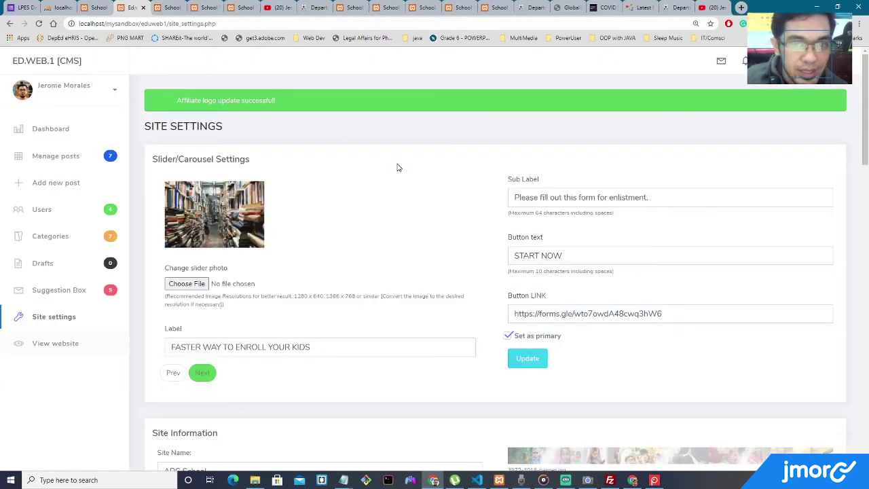
scroll(398, 167, "down", 6)
scroll(393, 165, "down", 3)
scroll(400, 161, "down", 2)
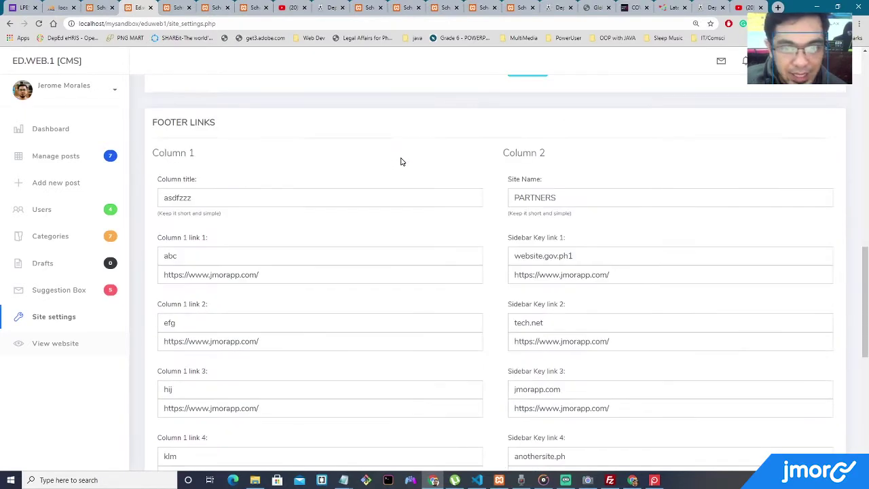
On the live ABC School homepage, scroll to the footer's link columns and enrolment video, then back up.
left_click(100, 7)
scroll(266, 178, "down", 10)
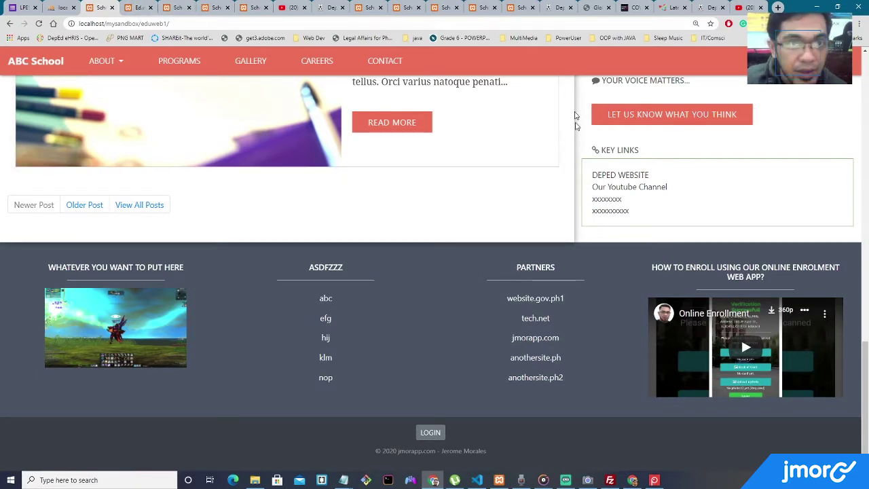
scroll(356, 120, "up", 15)
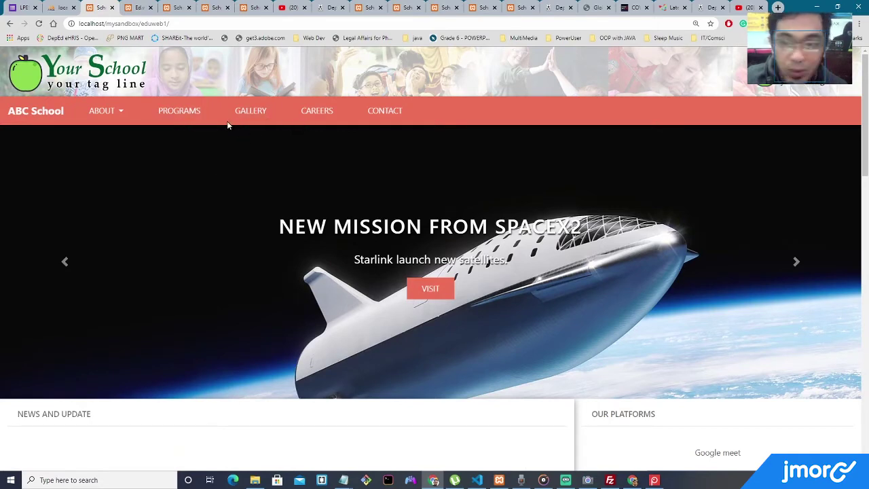
Close the duplicate CMS admin and extra School site tabs, checking the DepEd and Sister School tabs.
left_click(140, 8)
left_click(151, 7)
left_click(154, 7)
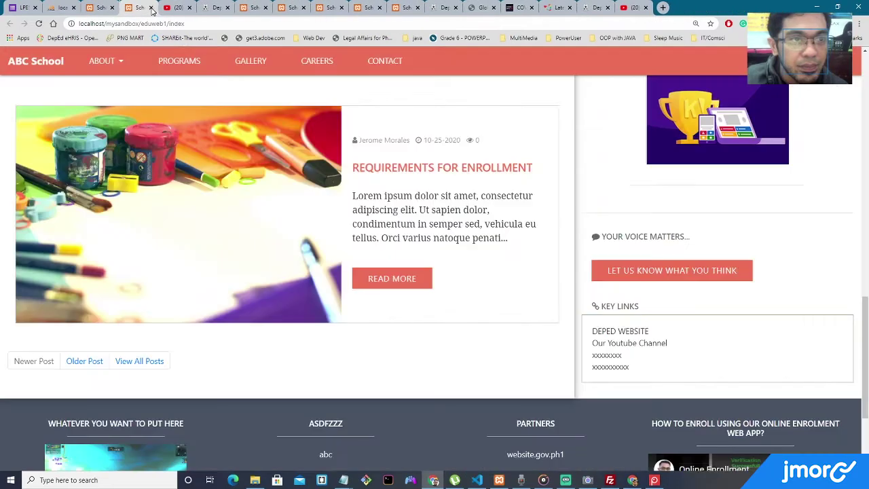
left_click(154, 8)
left_click(177, 8)
left_click(216, 9)
left_click(253, 8)
left_click(422, 9)
Move the jmorapp demo school site into its own right-half window and maximize the COVID window.
left_click(437, 8)
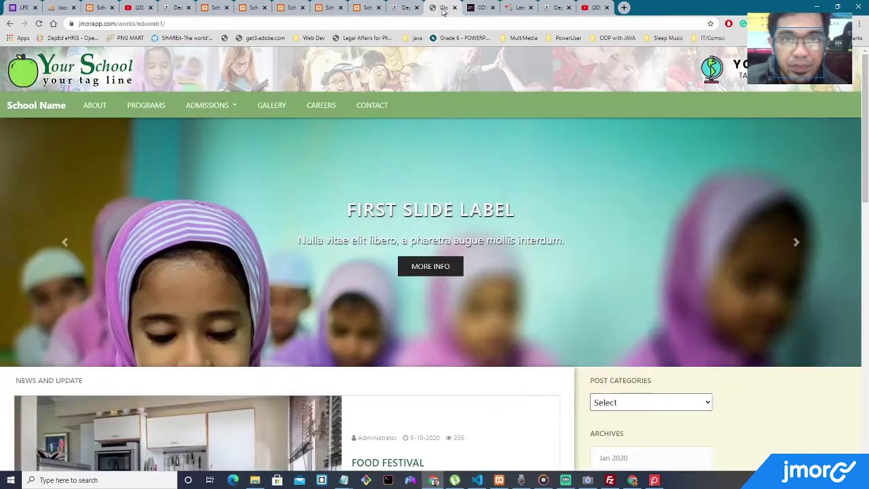
scroll(477, 122, "down", 2)
scroll(473, 129, "up", 2)
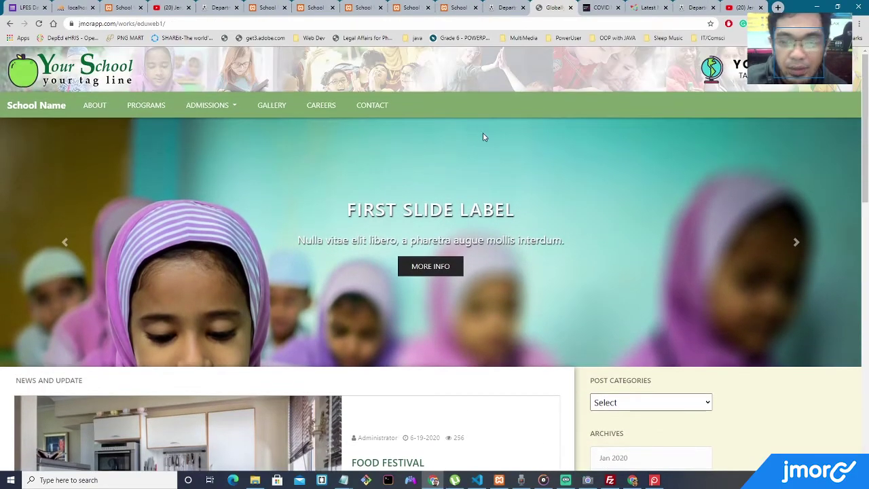
scroll(482, 137, "down", 10)
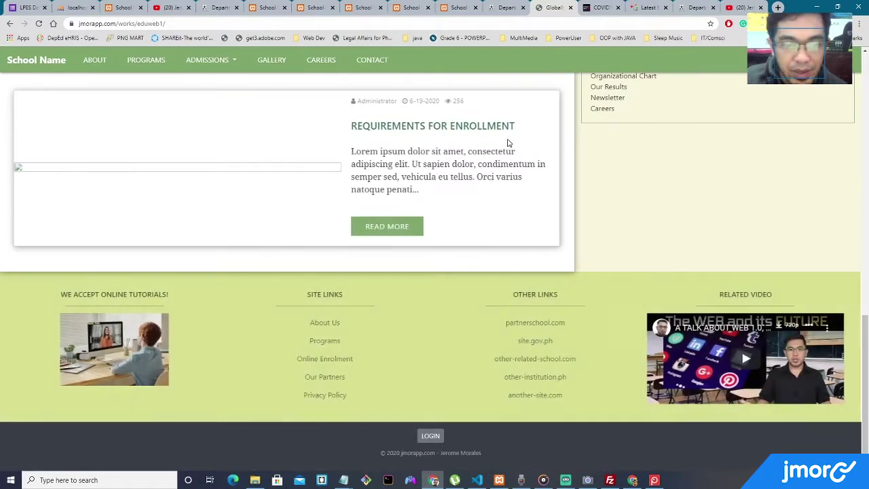
mouse_move(553, 7)
left_mouse_down()
mouse_move(581, 68)
mouse_move(543, 5)
left_mouse_up()
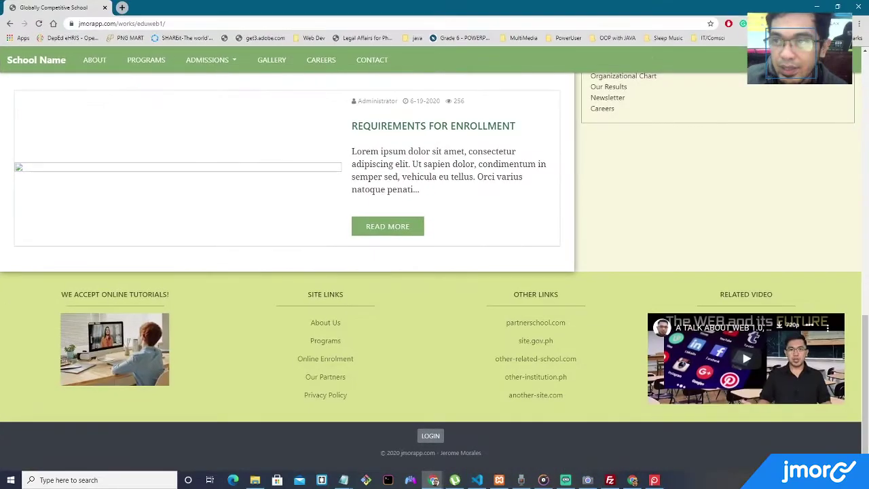
key("super+Right")
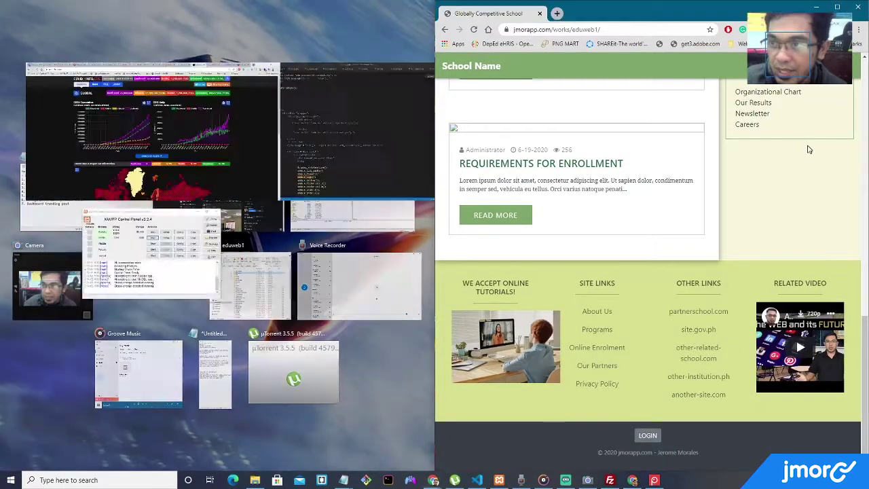
left_click(324, 128)
key("super+Up")
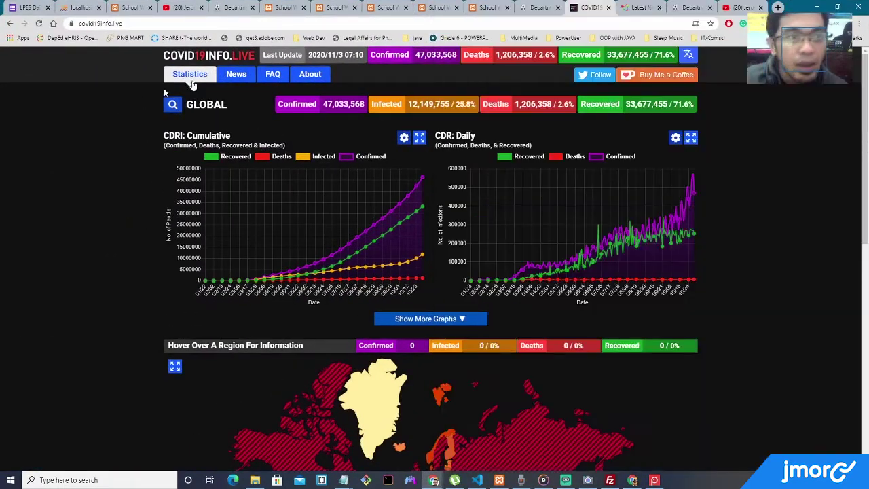
Close the COVID statistics, Latest News and DepEd tabs, then return to the ABC School localhost site.
left_click(608, 8)
left_click(608, 8)
left_click(609, 8)
left_click(551, 10)
left_click(557, 8)
left_click(489, 7)
left_click(533, 8)
left_click(132, 7)
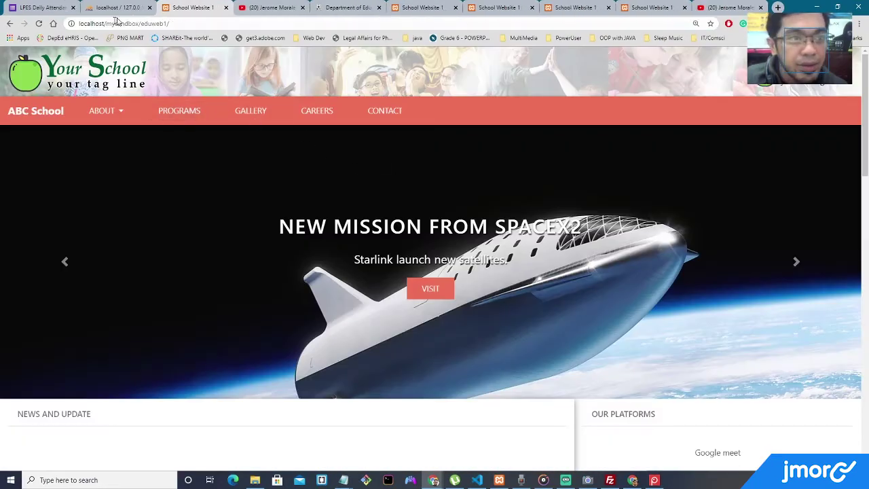
Return to the ABC School site and scroll through its footer.
left_click(119, 9)
left_click(194, 7)
scroll(357, 199, "down", 15)
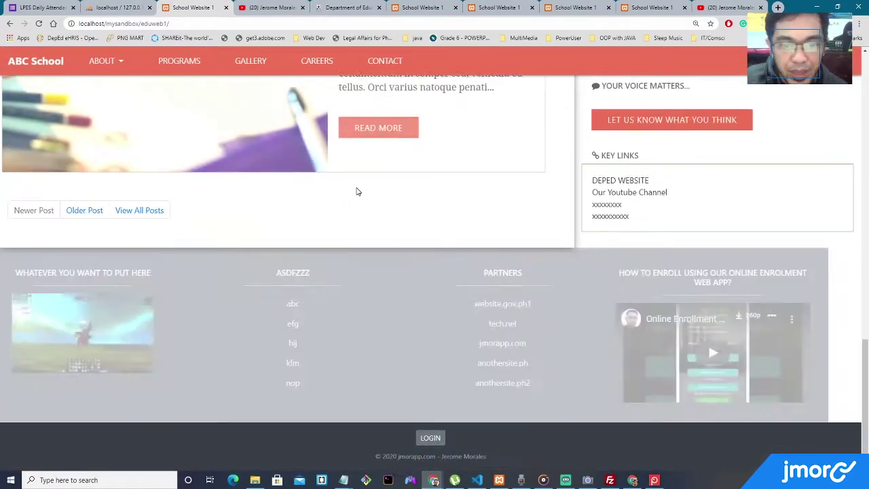
scroll(387, 235, "up", 8)
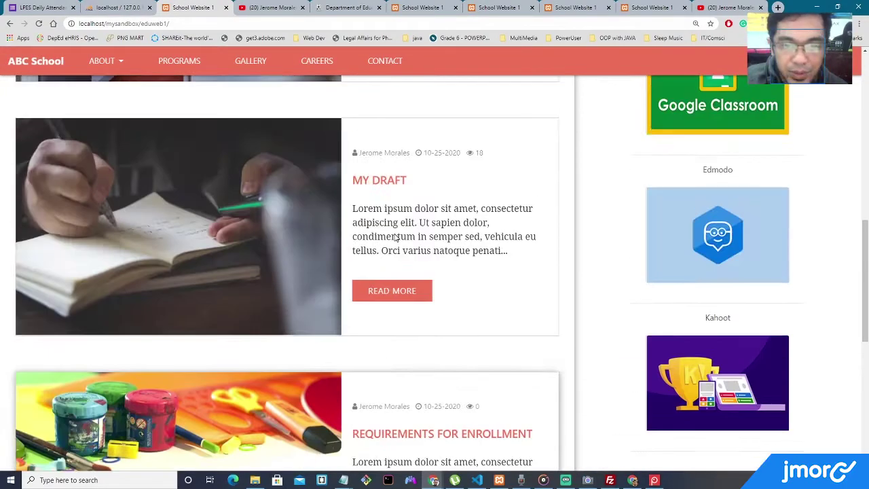
scroll(395, 237, "up", 3)
scroll(394, 235, "down", 11)
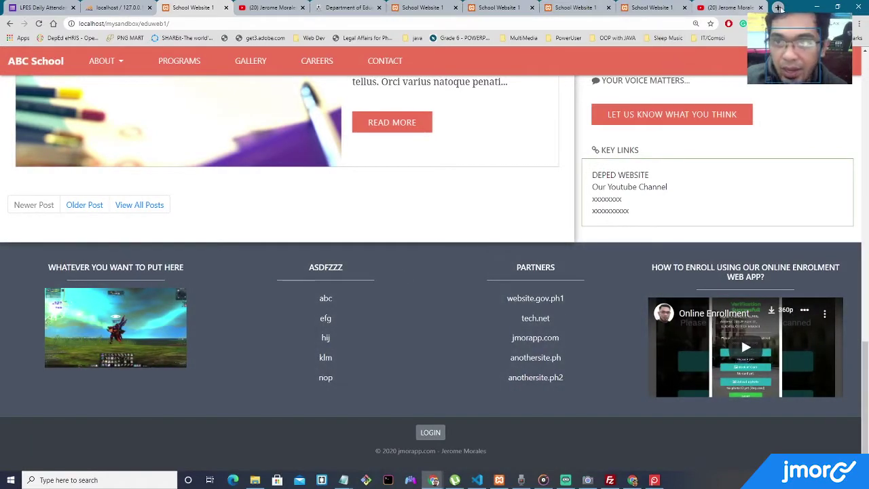
Compare the ABC School and demo footers side by side, then maximize ABC School and reset zoom.
key("super+Left")
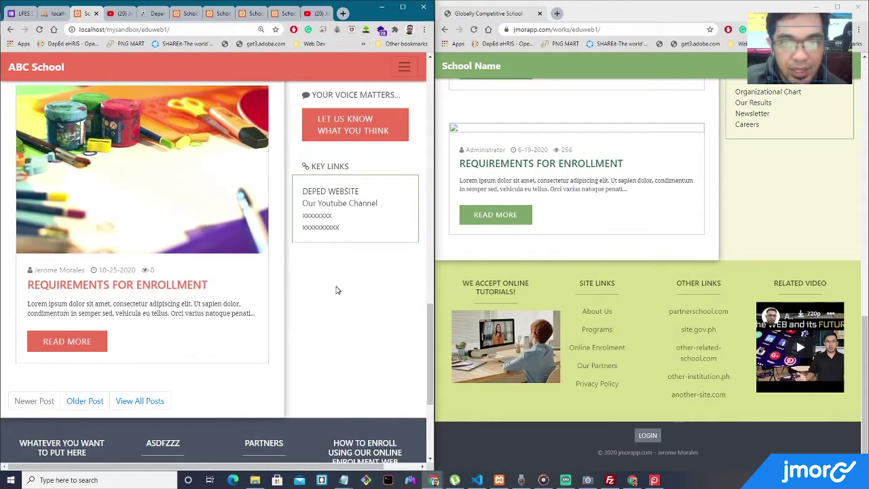
scroll(517, 285, "up", 1)
scroll(523, 294, "down", 1)
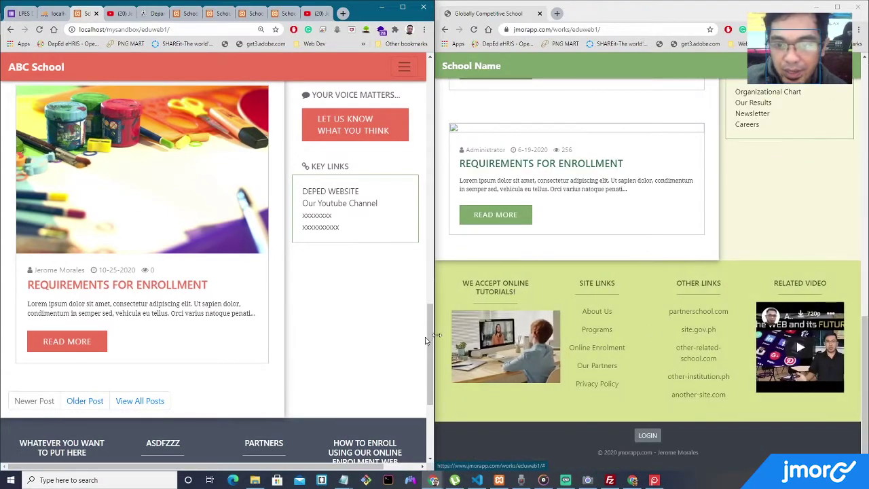
left_click(520, 336)
scroll(694, 327, "down", 10)
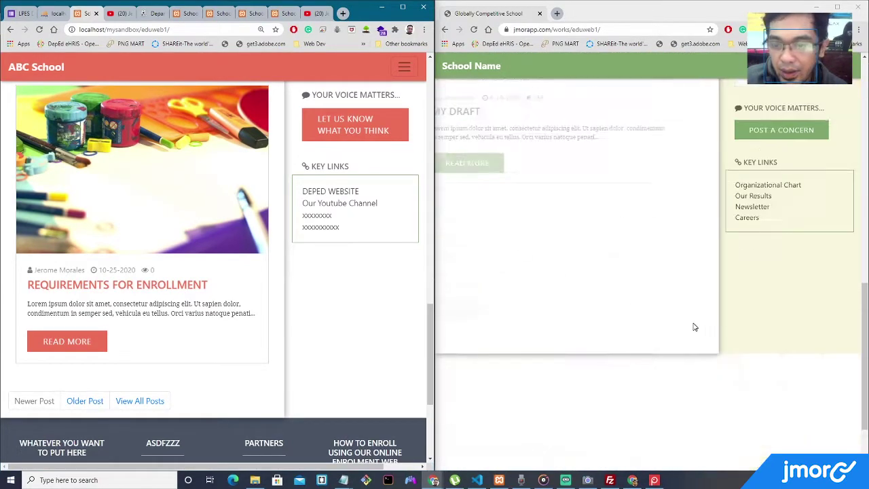
scroll(694, 327, "down", 2)
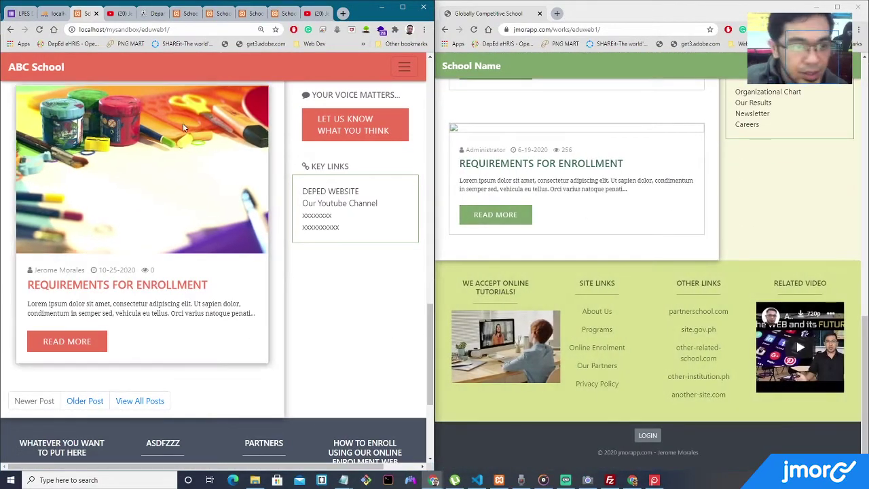
left_click(402, 7)
key("ctrl+minus")
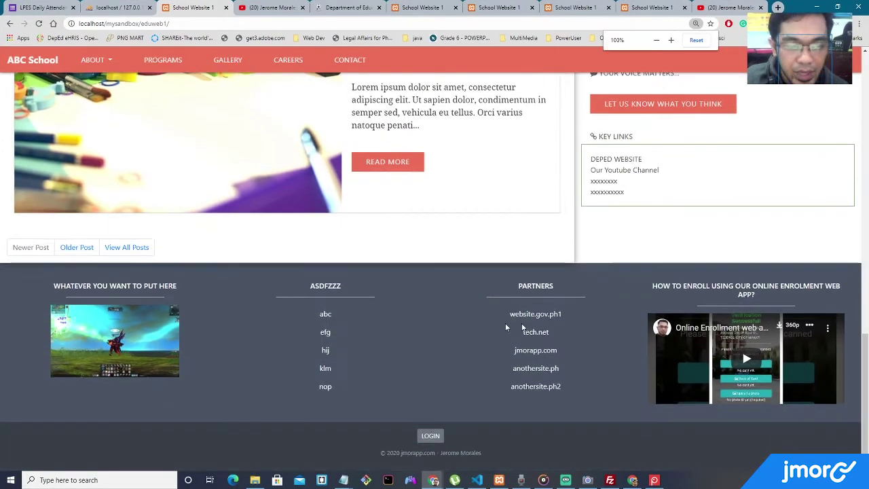
Log in as administrator using the saved admin e-mail and the account password.
left_click(431, 435)
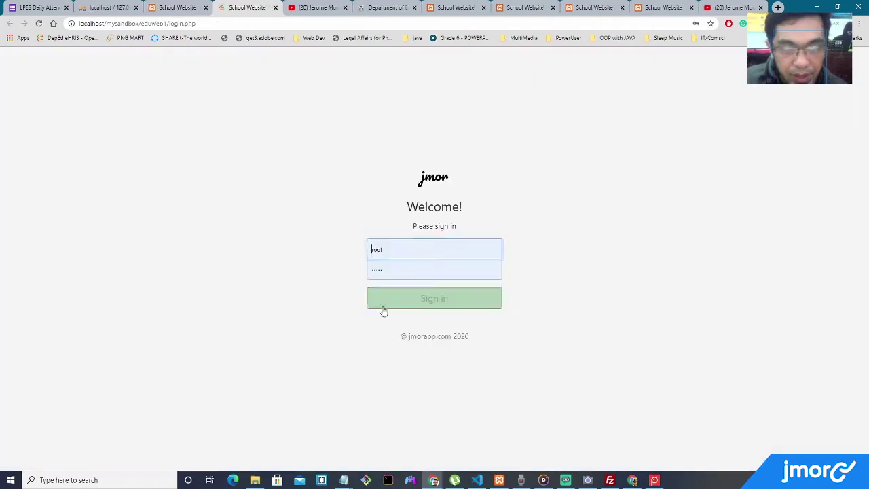
double_click(401, 257)
type("j")
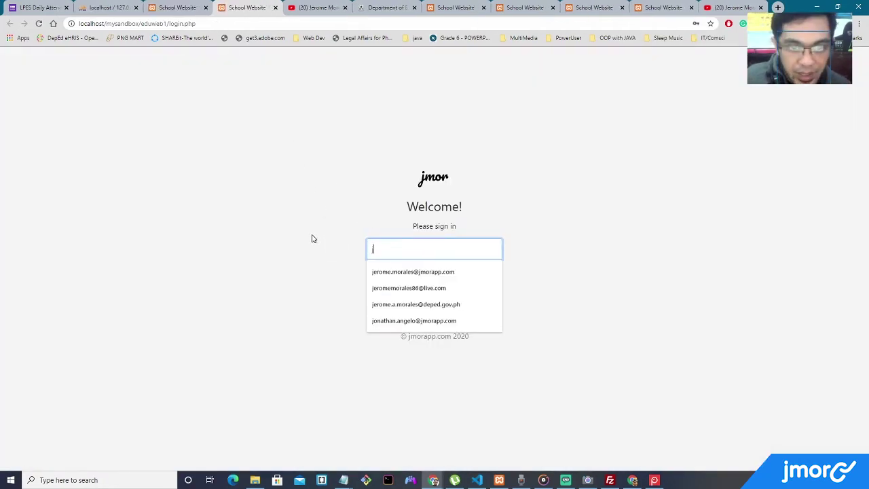
left_click(403, 272)
key("Tab")
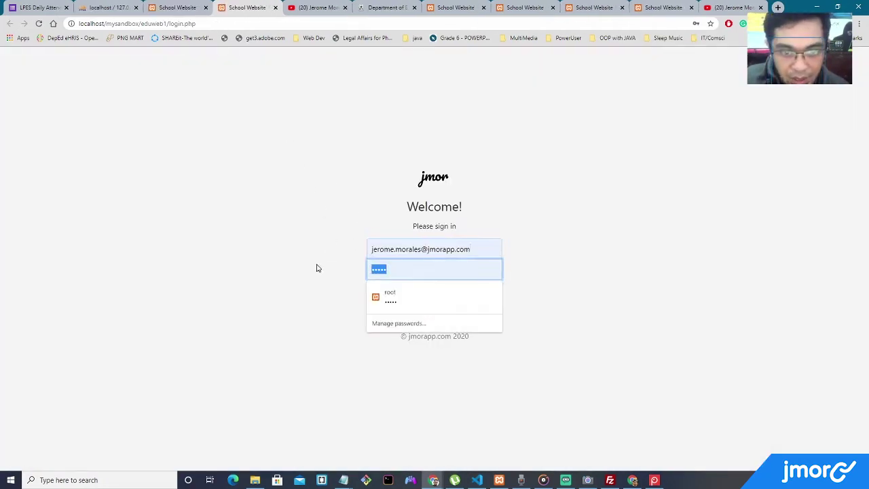
type("12")
key("Return")
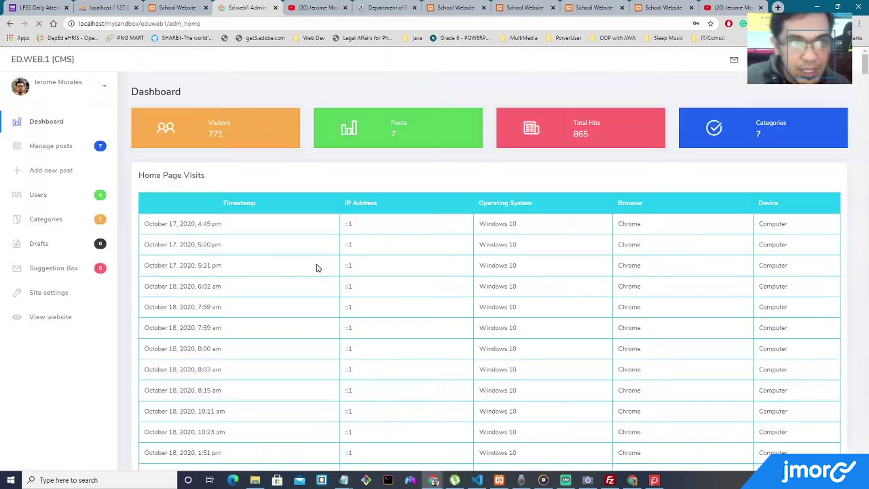
Open Site settings and go to the first Column 1 footer link.
left_click(44, 295)
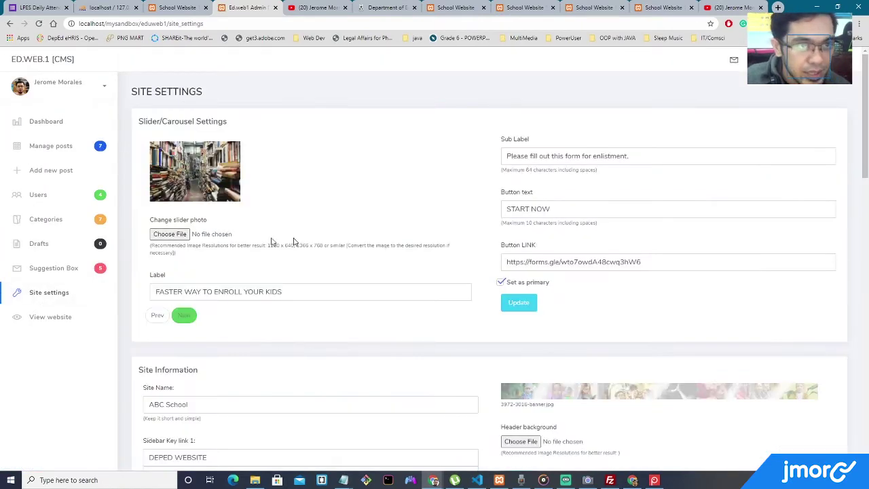
scroll(330, 228, "down", 15)
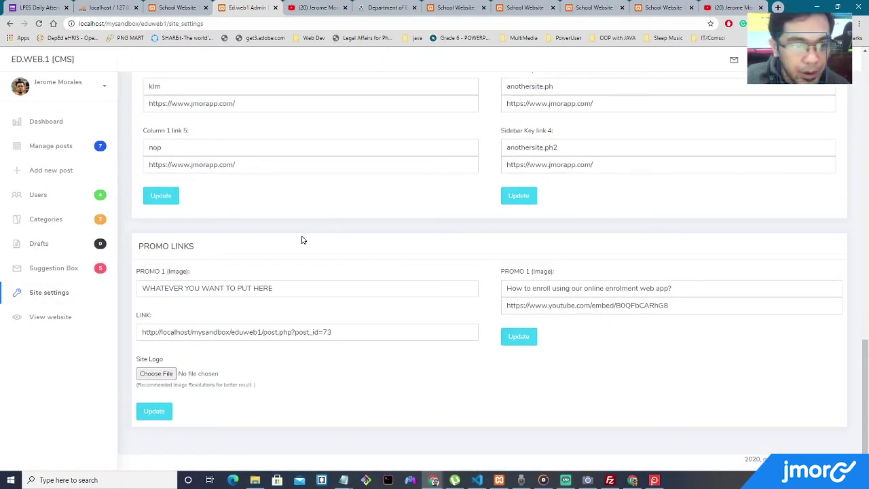
scroll(303, 241, "up", 3)
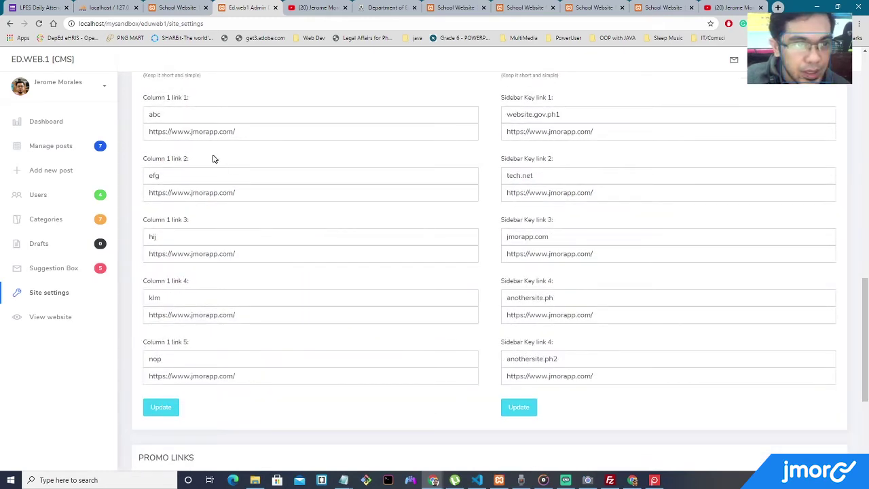
left_click(214, 116)
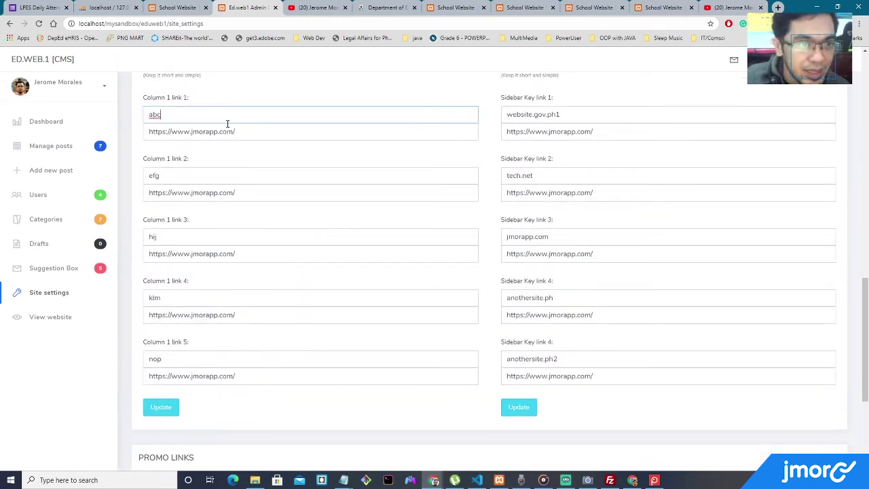
Replace the Column title 'asdfzzz' with RELEVANT LINKS.
scroll(224, 119, "up", 2)
left_click_drag(181, 170, 142, 161)
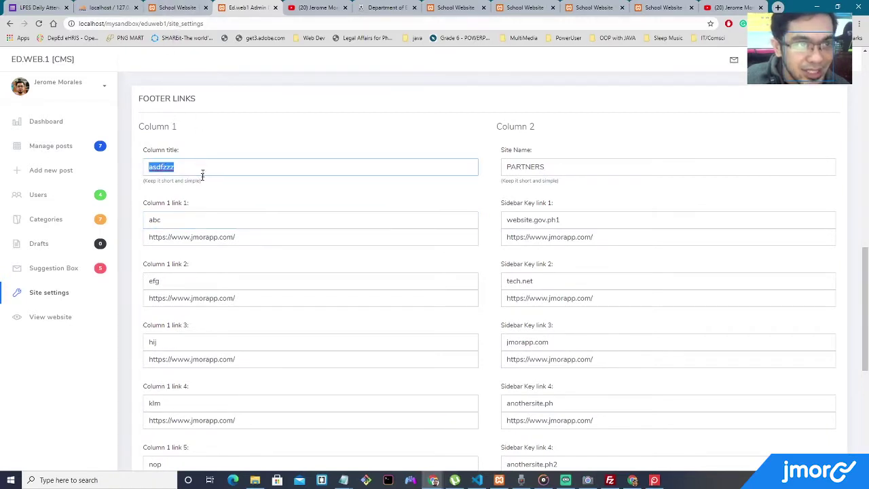
type("RELEVANT LINKS")
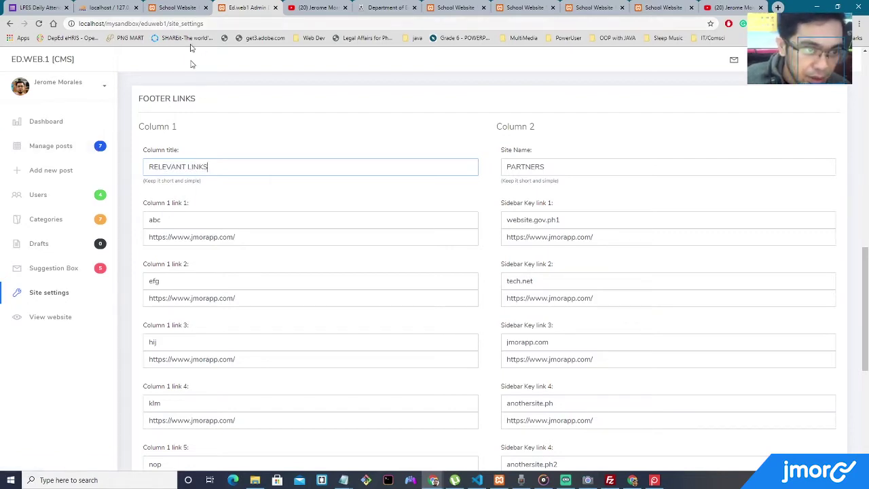
Title link 1 'Office of the President' and link 2 'Office of the Vice President'.
double_click(165, 217)
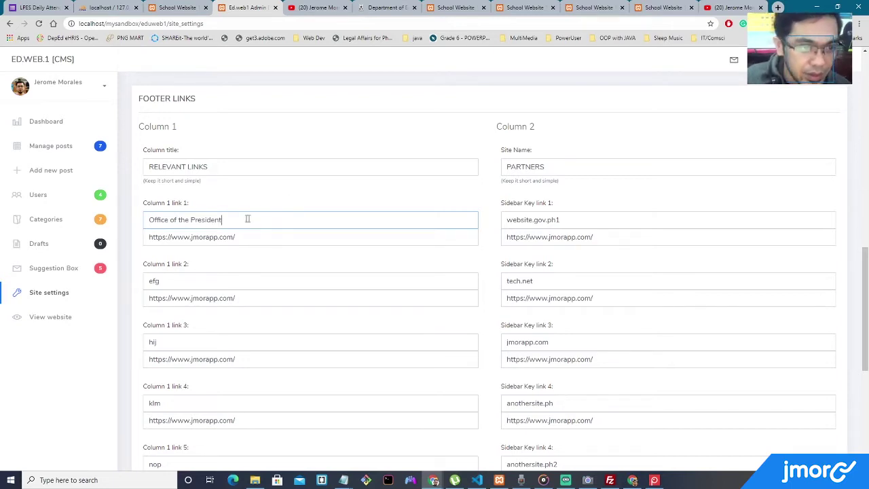
left_click_drag(238, 218, 145, 221)
key("ctrl+c")
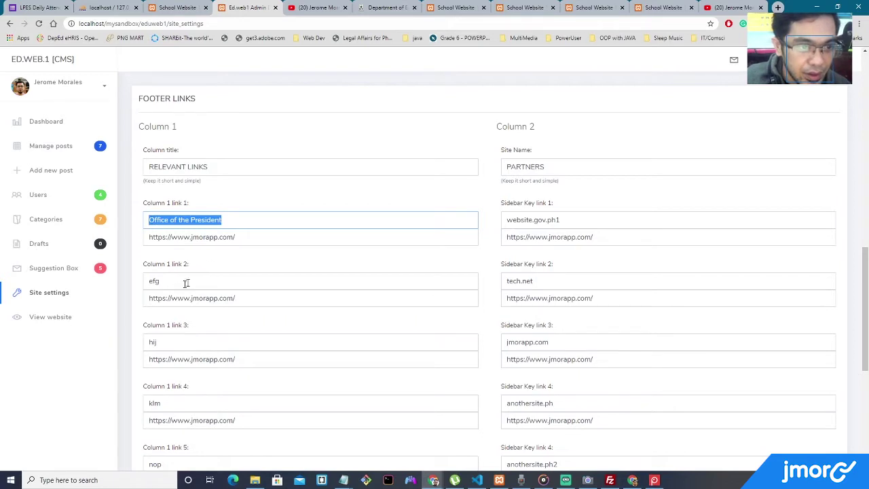
double_click(190, 281)
key("ctrl+v")
type("Vice")
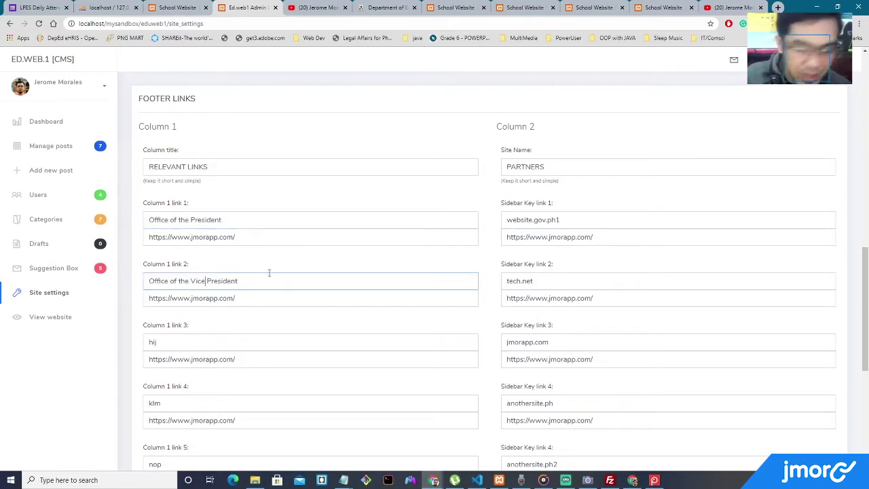
left_click(778, 8)
type("go")
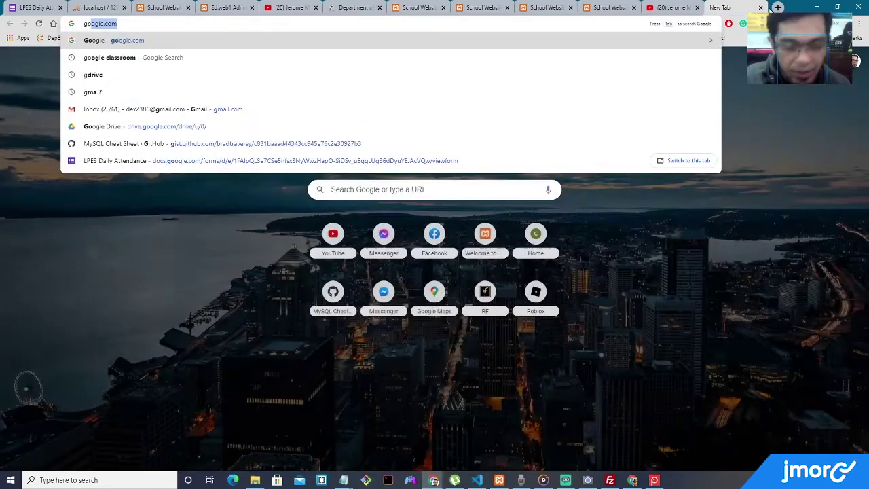
key("Return")
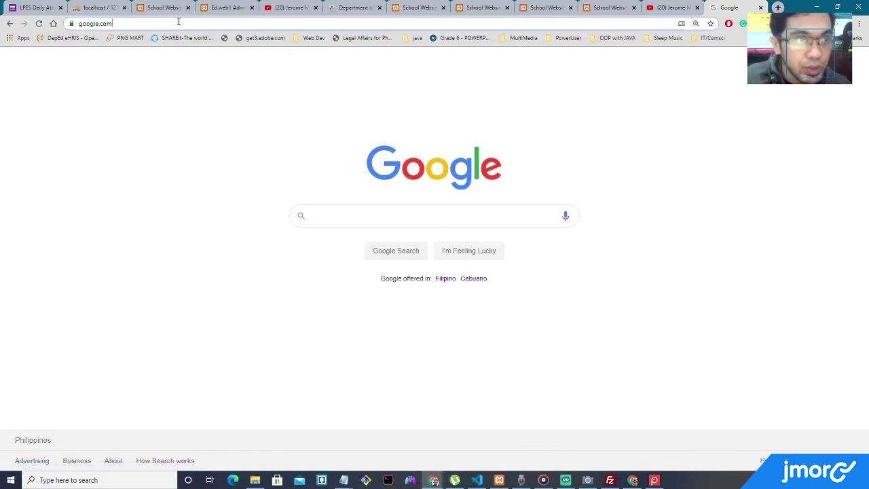
left_click(229, 7)
left_click(159, 7)
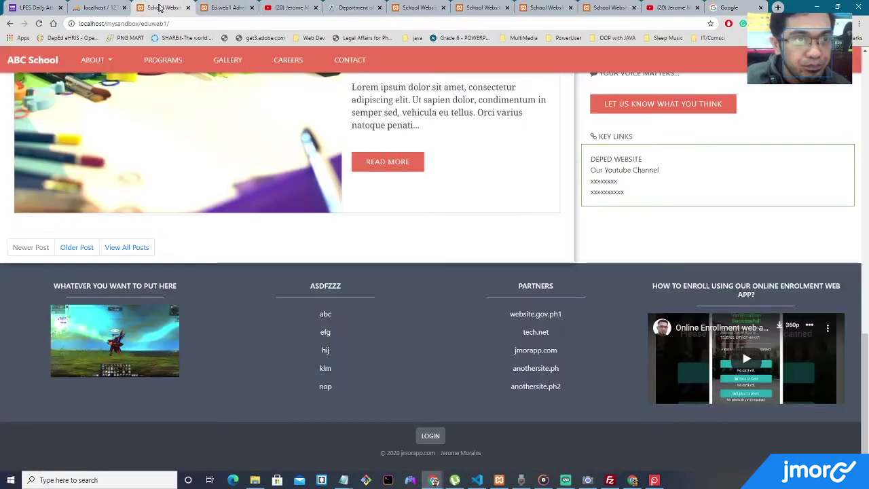
left_click(231, 8)
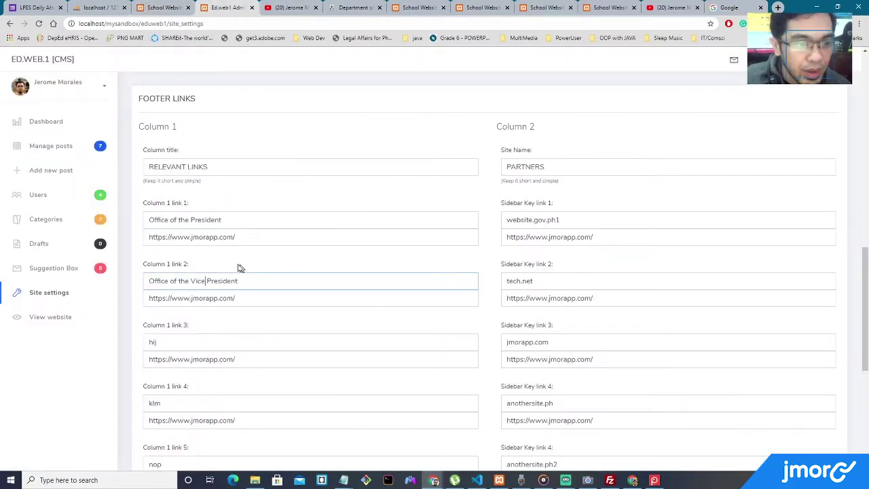
left_click_drag(247, 239, 50, 219)
type("https://www.google.com/")
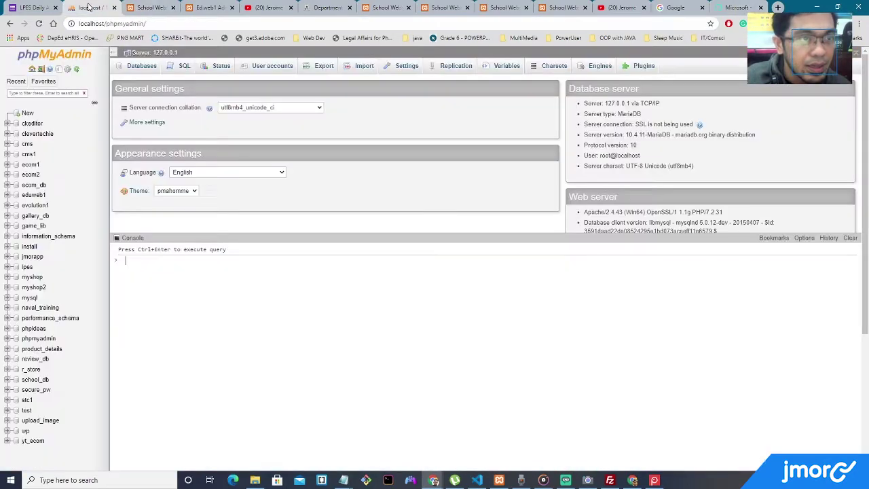
left_click(210, 8)
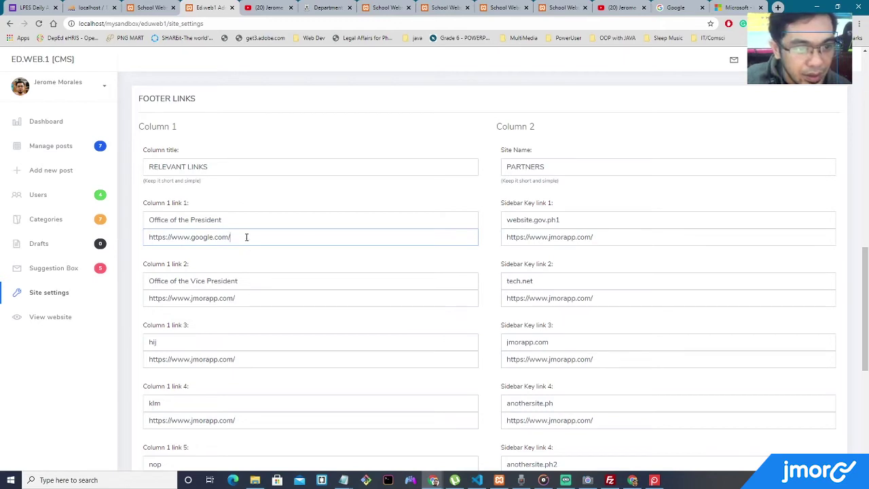
triple_click(244, 293)
type("https://www.microsoft.com/en-ph/")
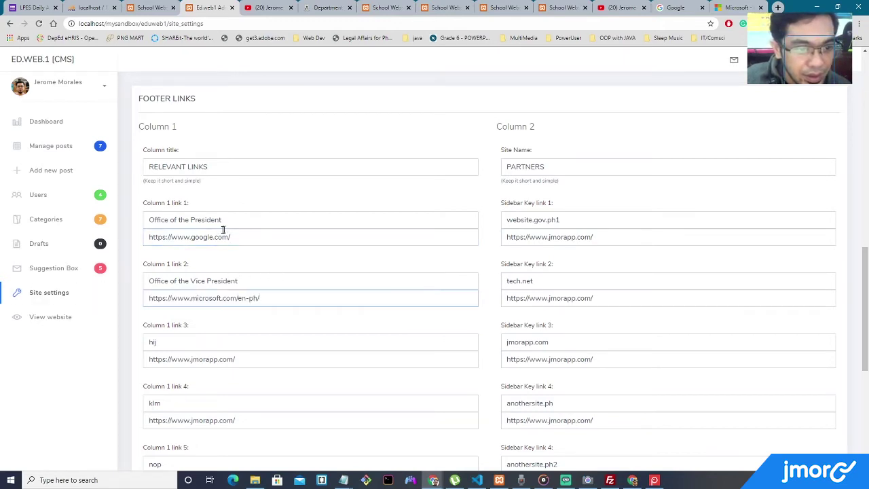
Retitle the two links 'Google website' and 'Microsoft website'.
triple_click(198, 226)
type("Google website")
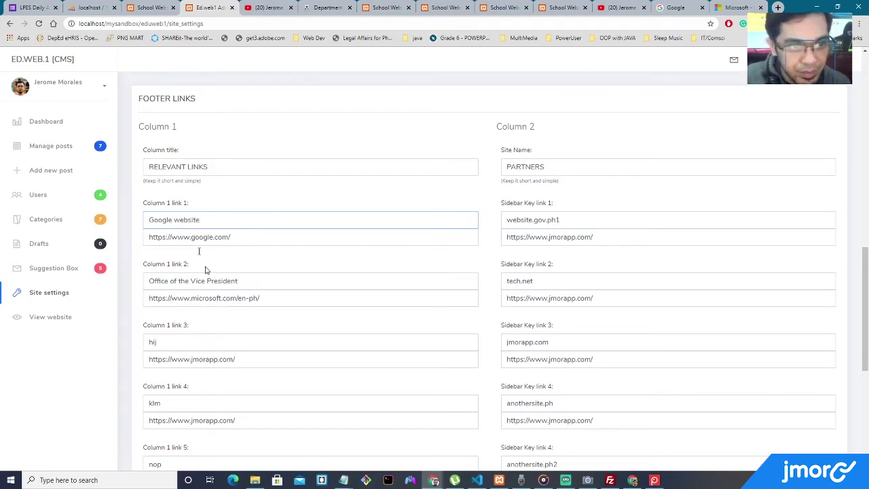
triple_click(205, 278)
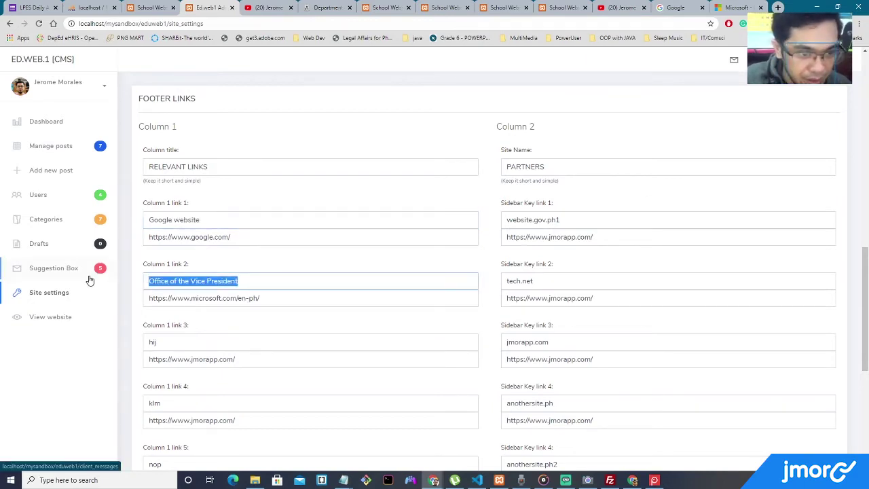
type("Microsoft website")
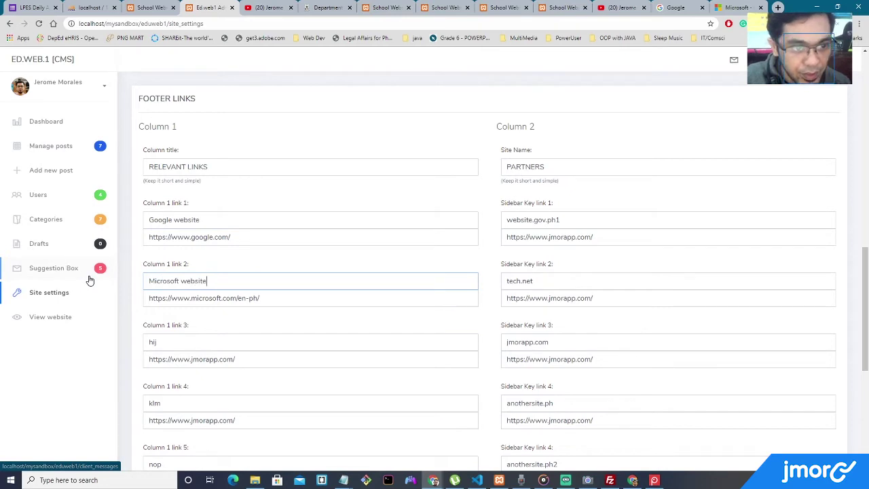
Save the Column 1 footer links with the Update button.
scroll(170, 293, "down", 2)
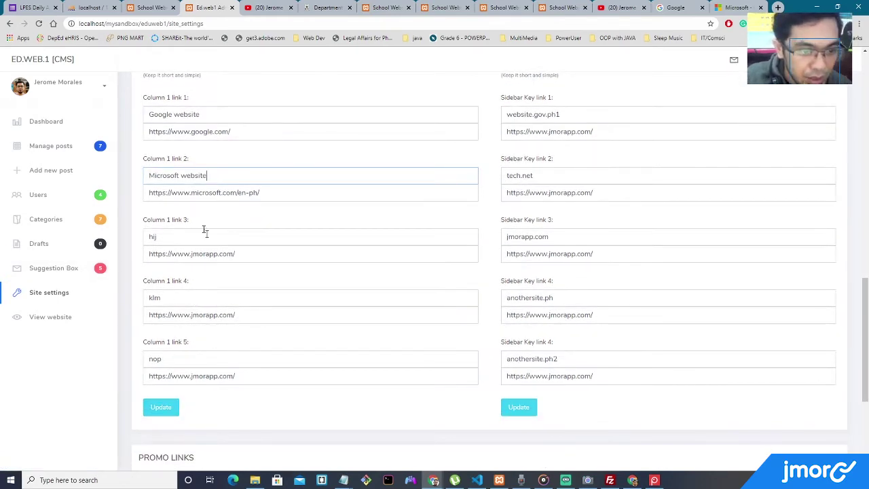
left_click(187, 235)
left_click(218, 314)
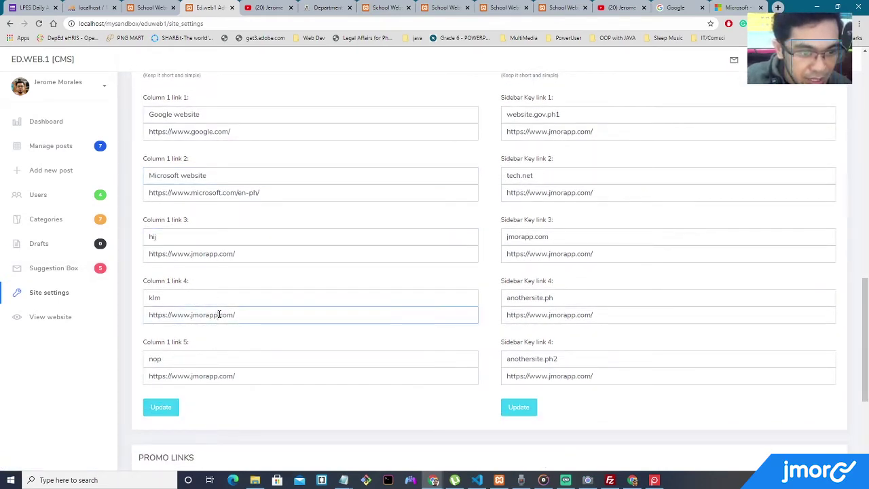
left_click(218, 375)
left_click(170, 411)
View the live site's RELEVANT LINKS footer, test the Google website link, and return to Site Settings.
left_click(42, 318)
scroll(275, 316, "down", 15)
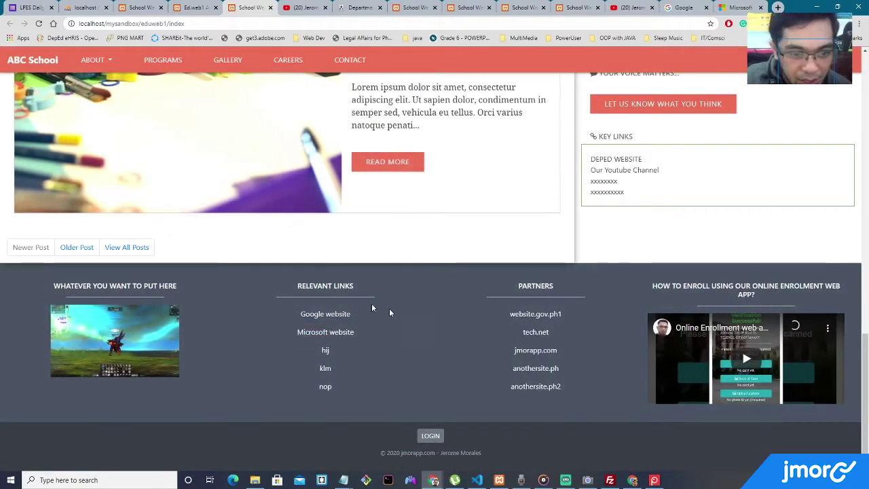
left_click_drag(297, 286, 367, 289)
left_click(367, 289)
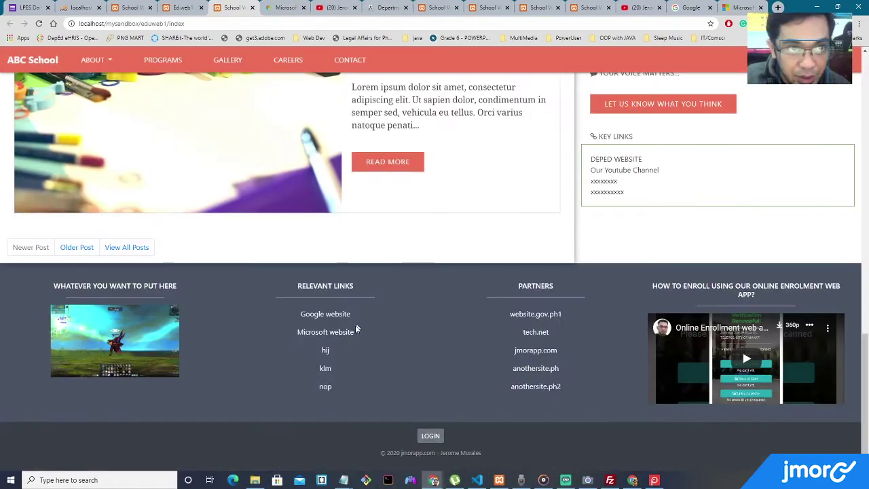
left_click(335, 316)
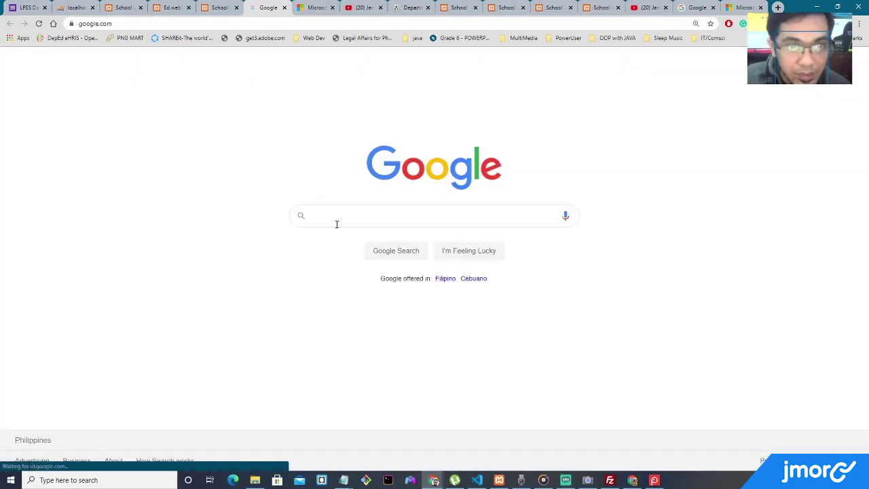
left_click(224, 7)
scroll(360, 126, "up", 10)
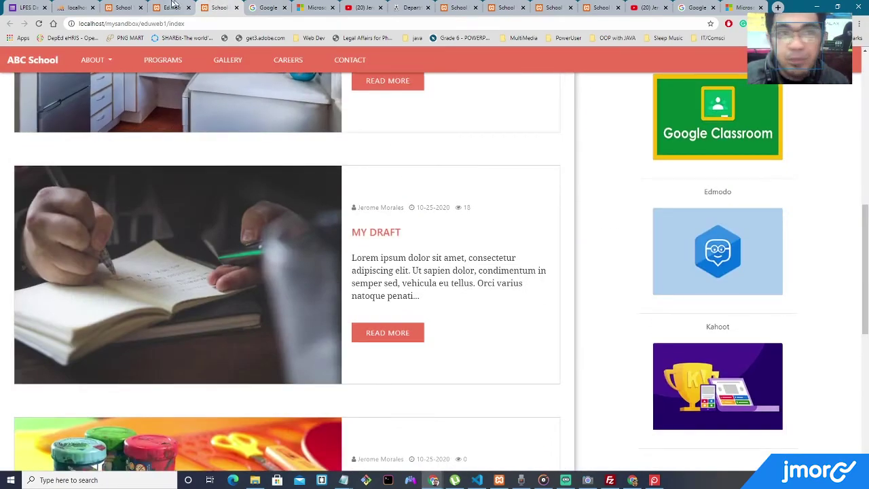
left_click(171, 7)
scroll(301, 156, "down", 15)
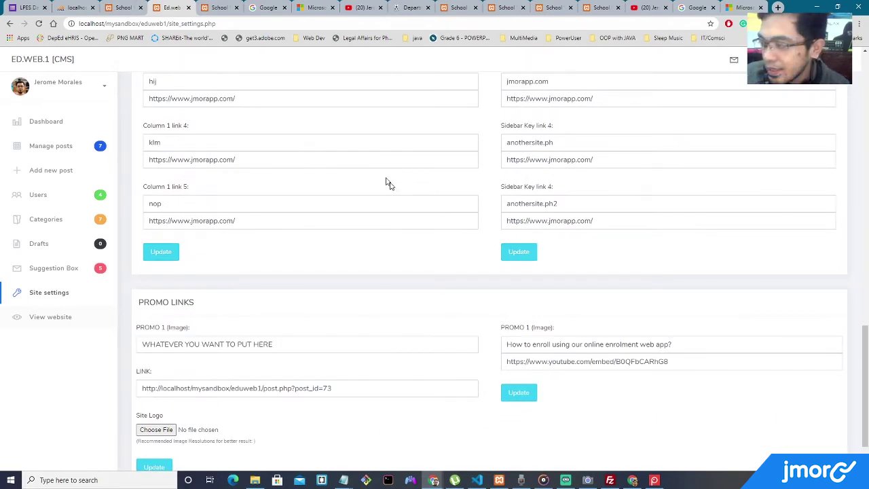
Replace the first PARTNERS link title 'website.gov.ph1' with the developer's personal website name.
scroll(398, 185, "up", 3)
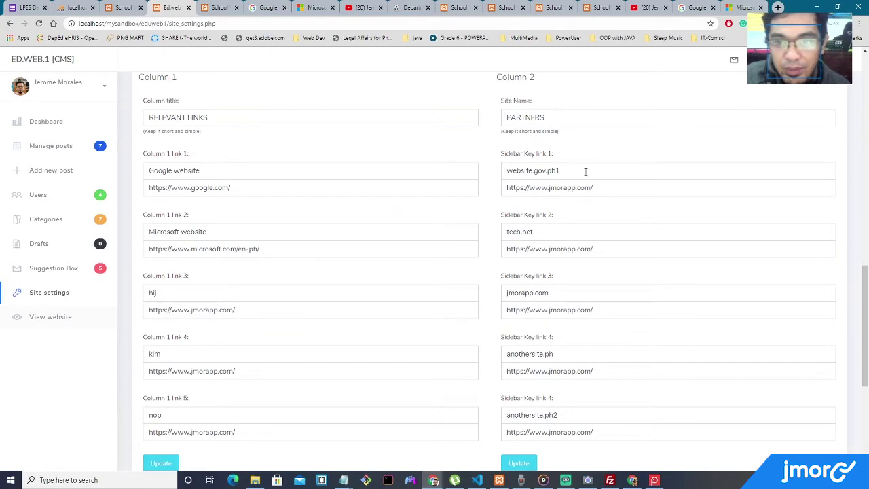
left_click(123, 8)
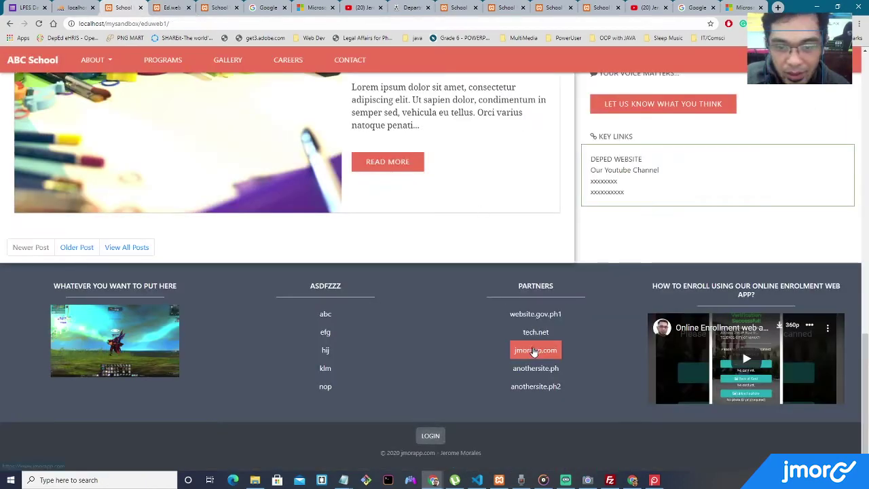
left_click(170, 7)
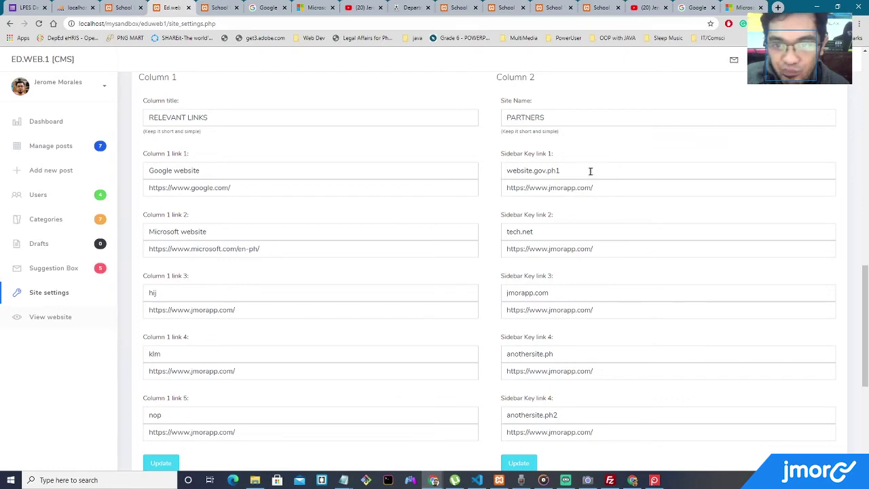
left_click_drag(592, 170, 509, 171)
type("Jerome Morales website")
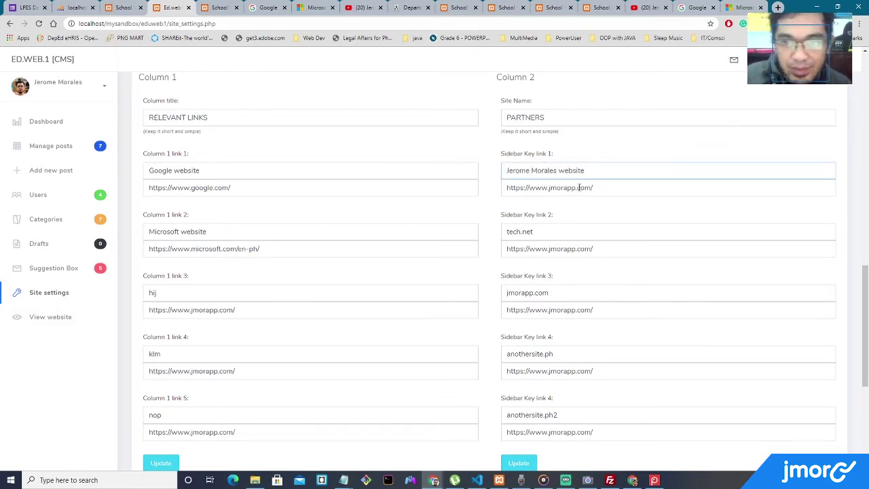
Test the renamed first PARTNERS link from the live school site footer.
left_click_drag(592, 187, 441, 178)
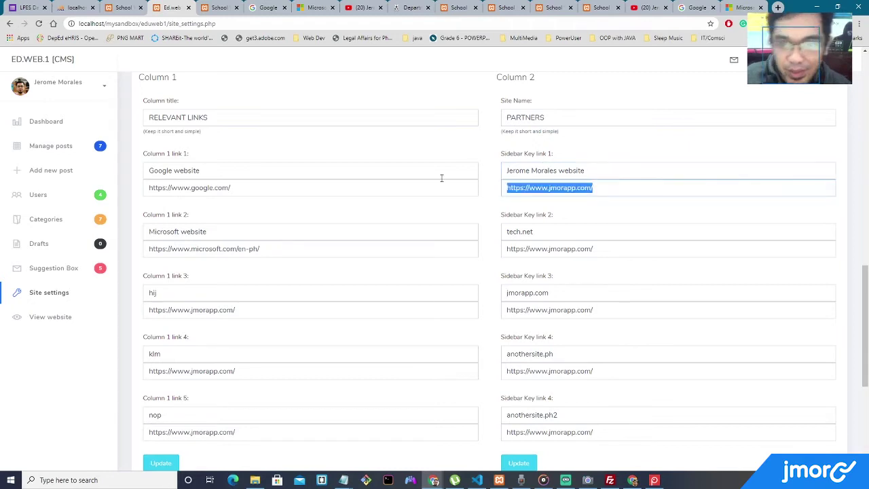
left_click(123, 8)
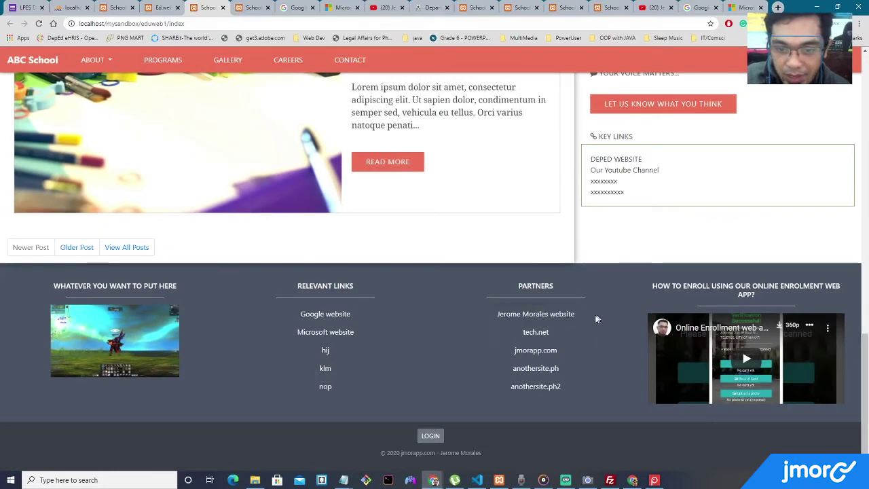
left_click(562, 316)
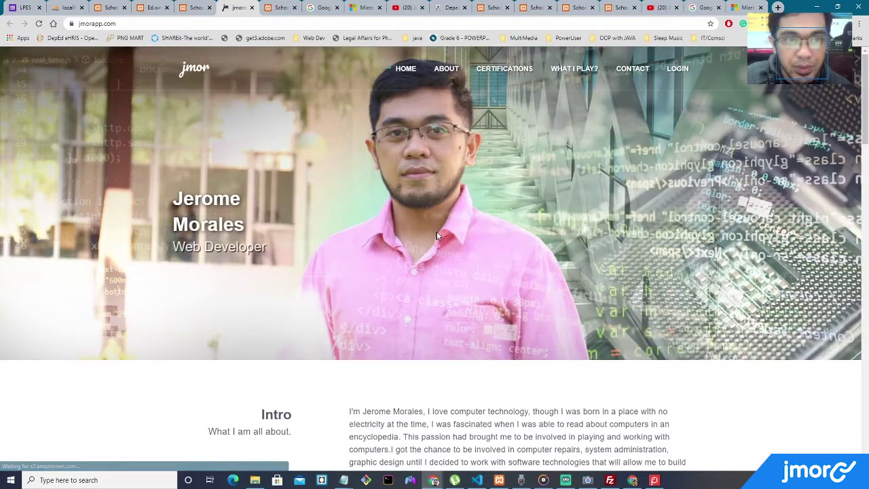
Play the footer enrolment video, view it full screen, then exit full screen with Esc.
left_click(193, 7)
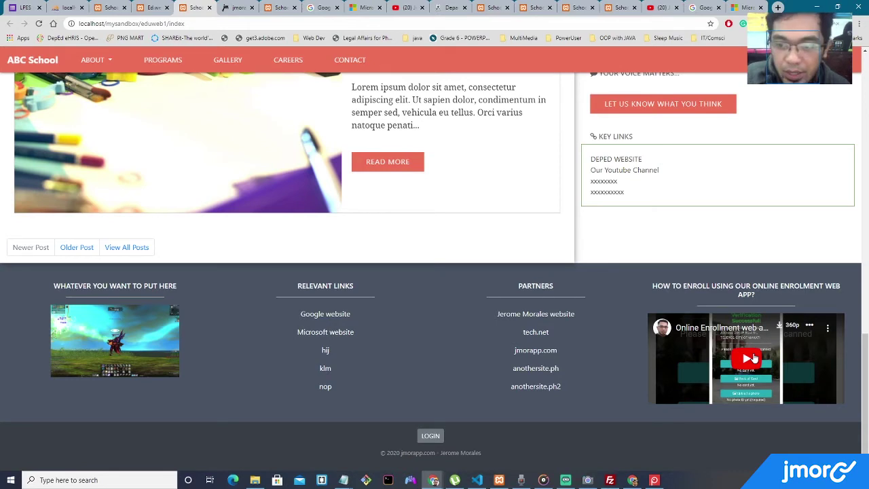
left_click(748, 361)
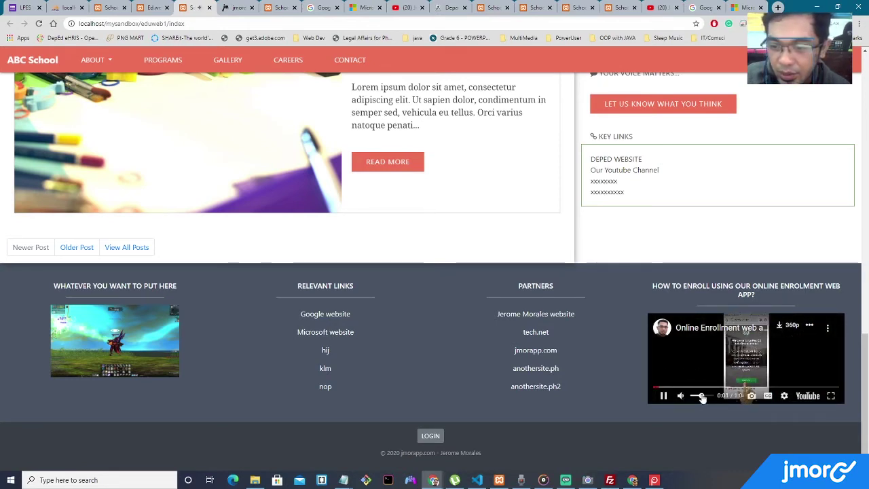
double_click(733, 364)
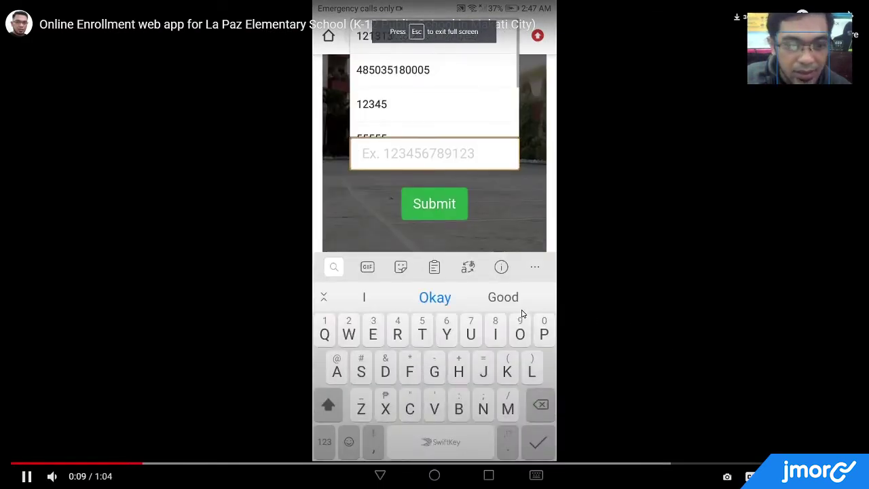
key("Escape")
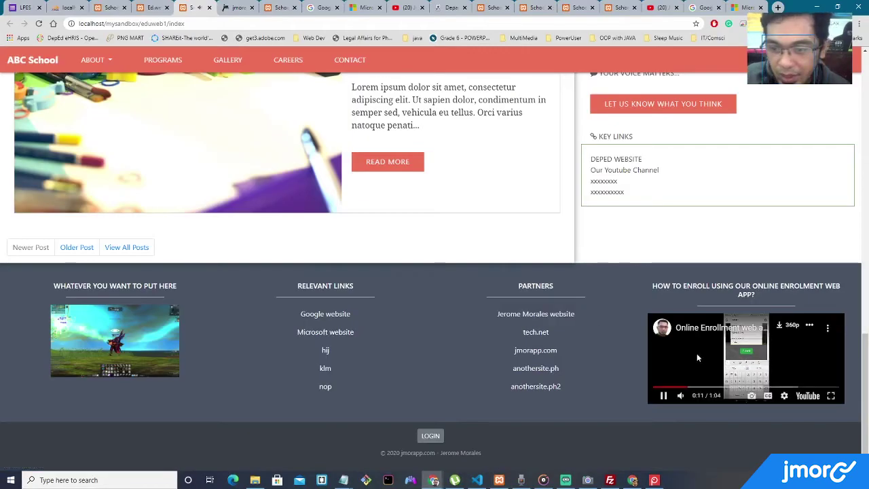
Pause the 'Content Management System for a School Website' video and select the embed URL under Share > Embed.
left_click(407, 8)
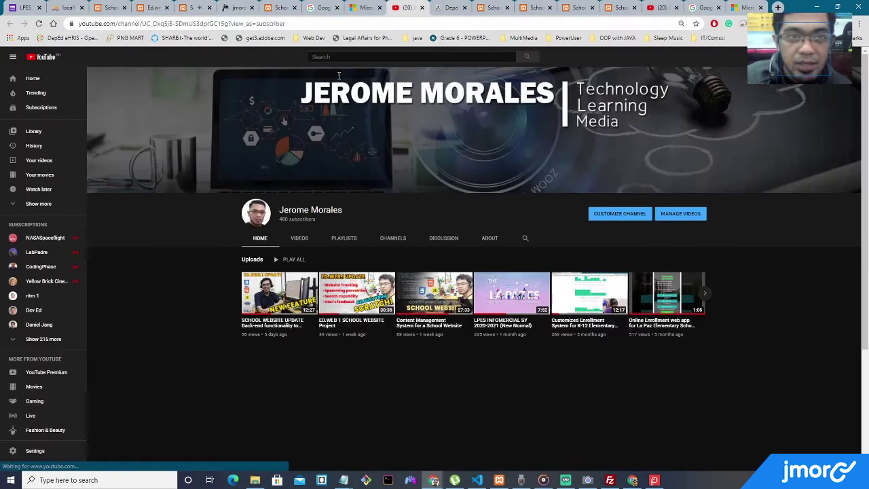
mouse_move(377, 293)
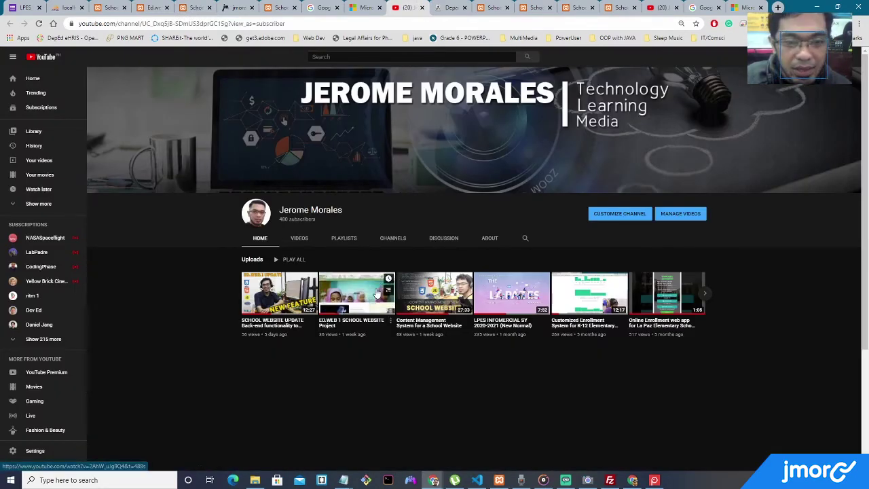
left_click(440, 282)
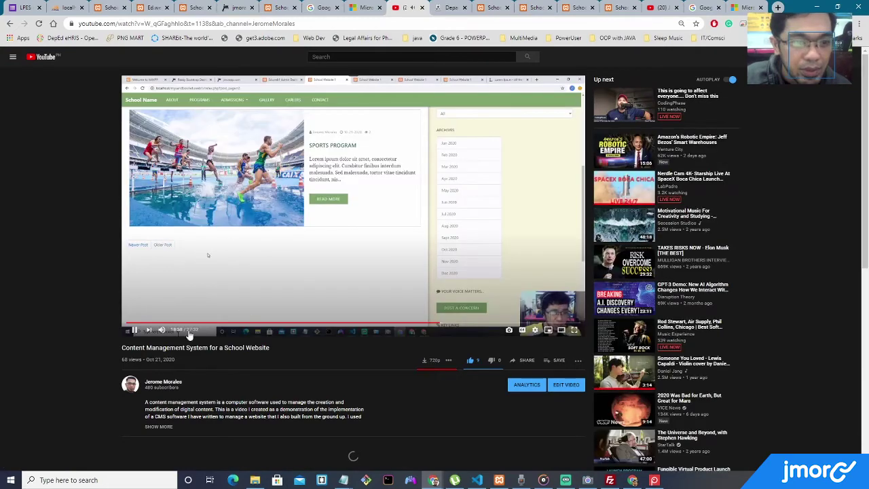
left_click(135, 329)
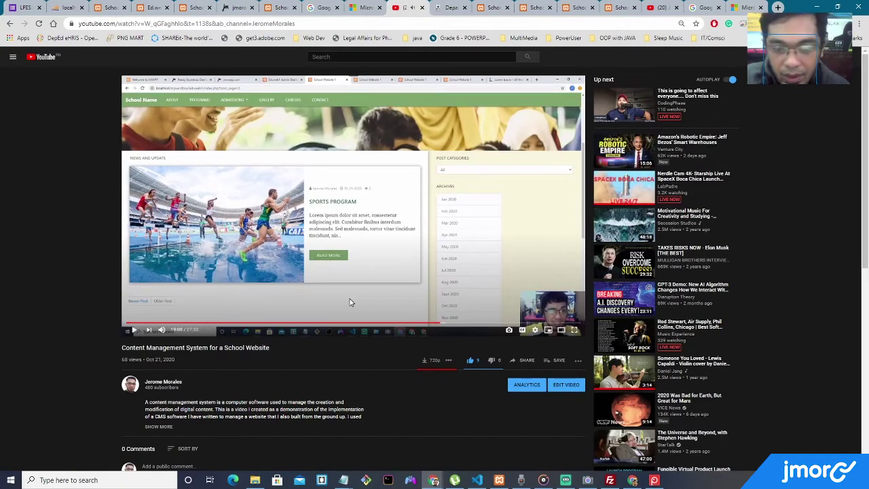
left_click(525, 360)
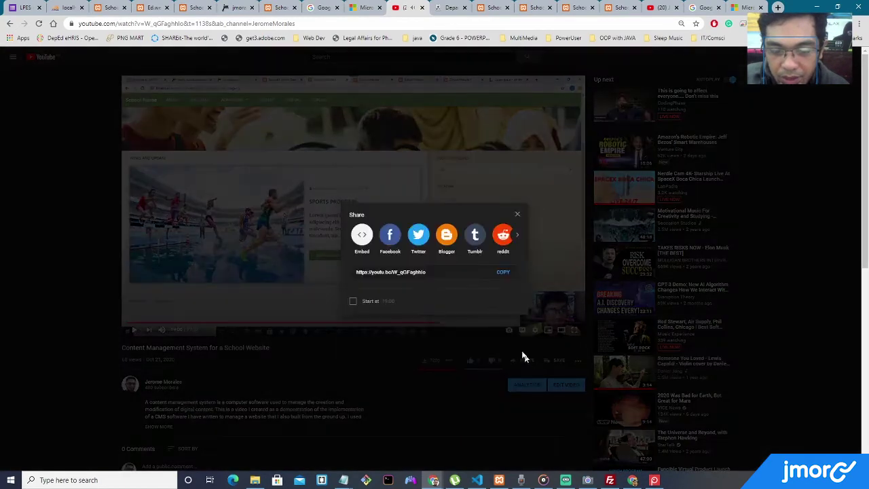
left_click(362, 237)
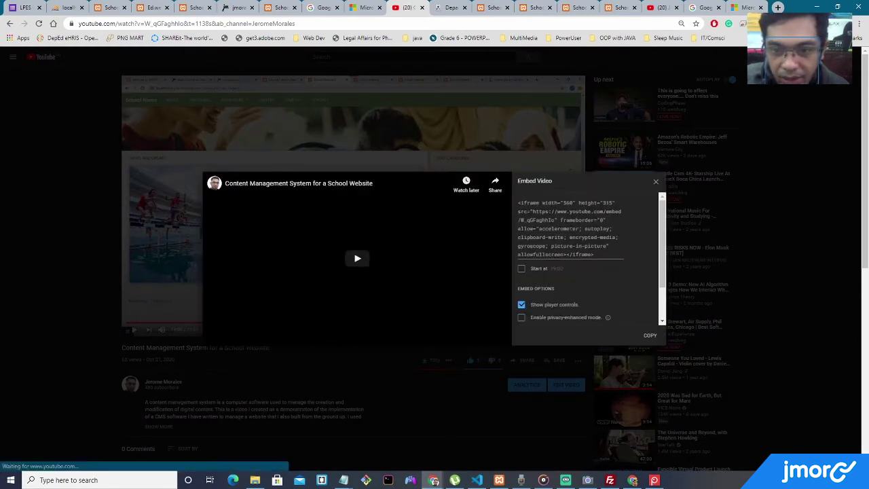
left_click_drag(533, 211, 547, 220)
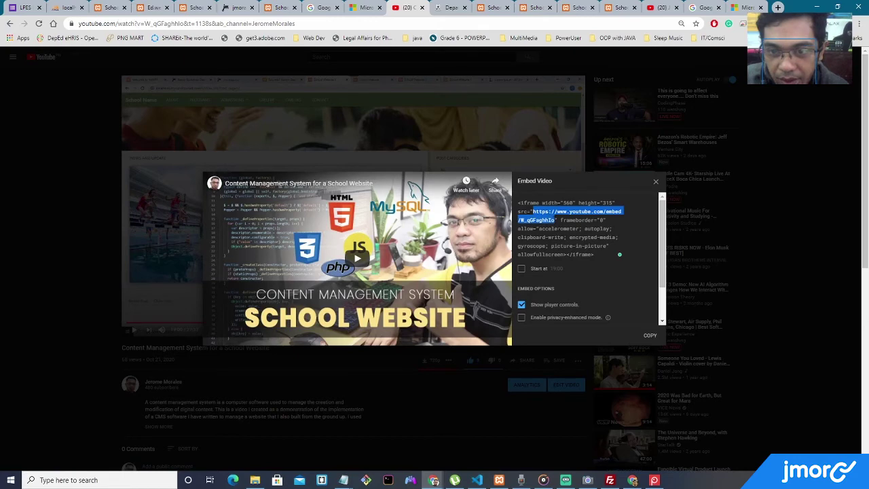
Paste the W_qGFaghhIo embed URL into Promo 2, retitle it 'New video', and save.
left_click(151, 9)
scroll(489, 238, "down", 15)
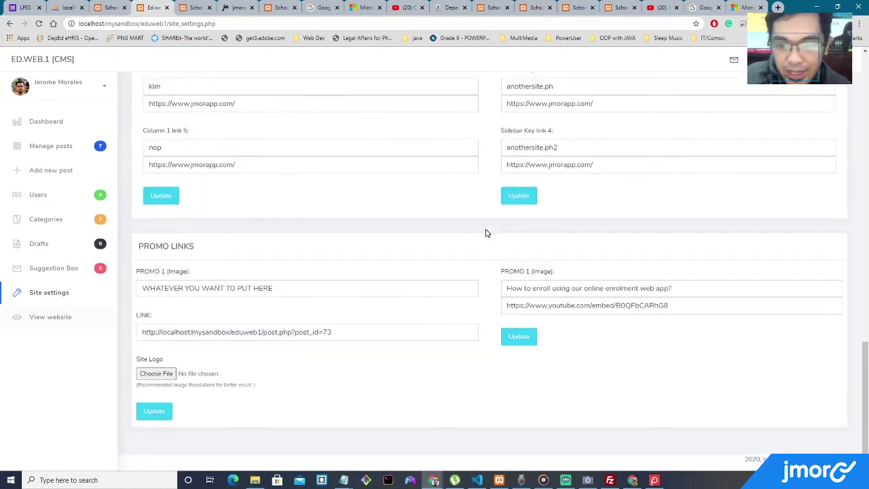
left_click_drag(668, 304, 502, 305)
type("https://www.youtube.com/embed/W_qGFaghhlo")
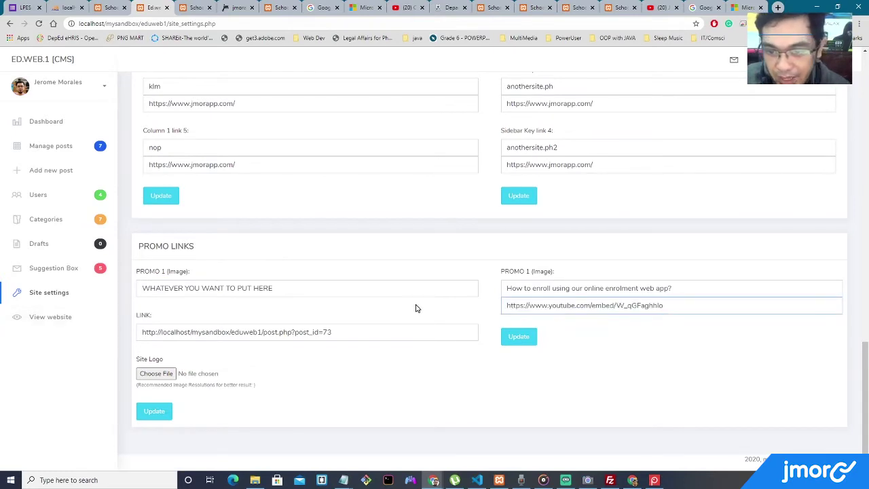
left_click_drag(681, 287, 515, 282)
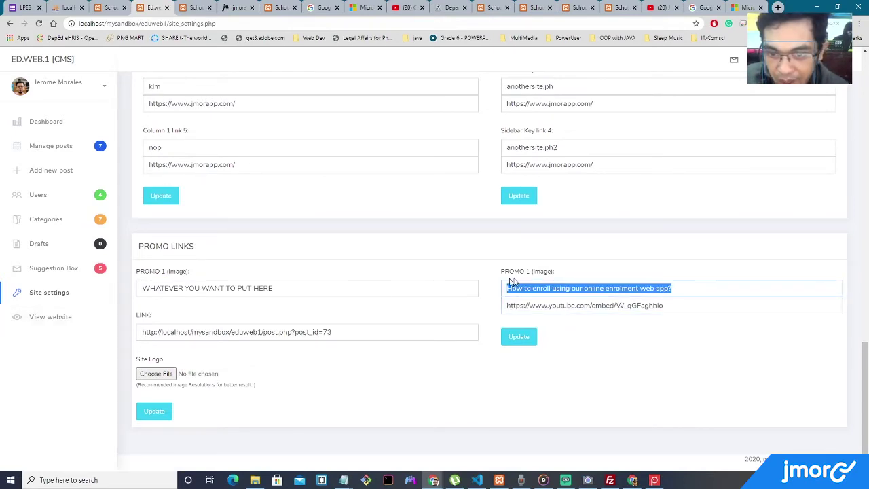
type("New video")
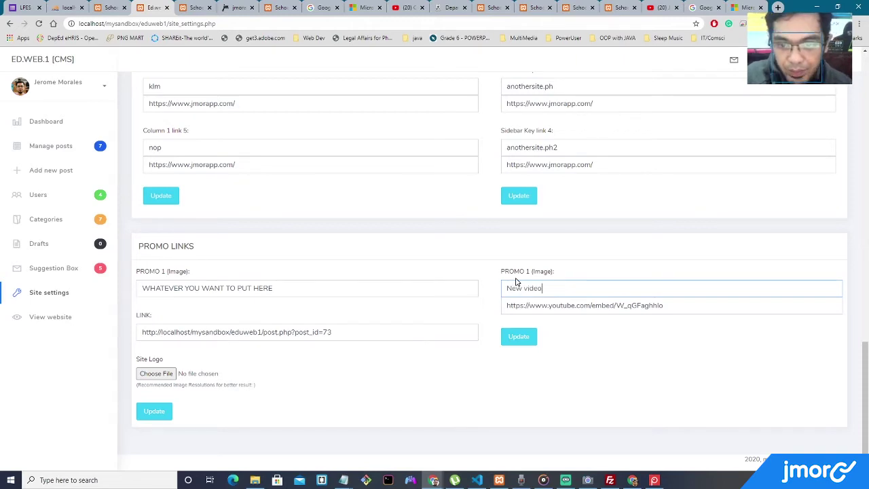
left_click(520, 338)
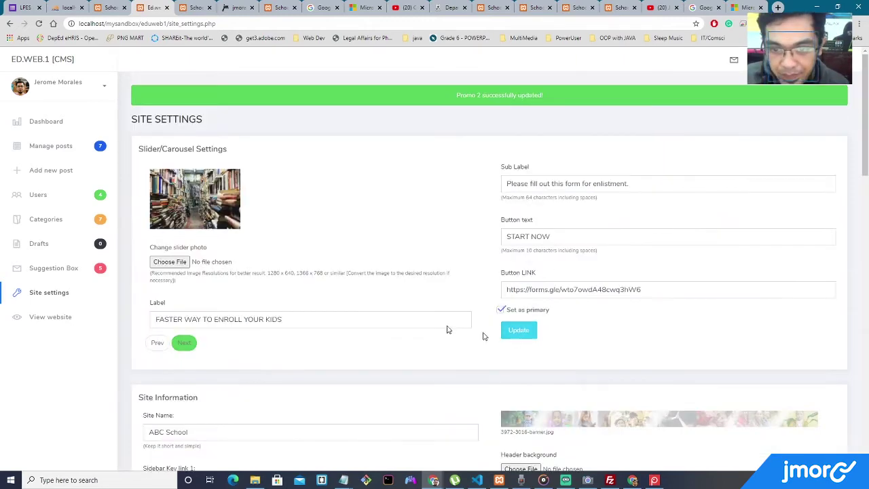
Open the public ABC School site and scroll to the footer to check the NEW VIDEO embed.
left_click(79, 317)
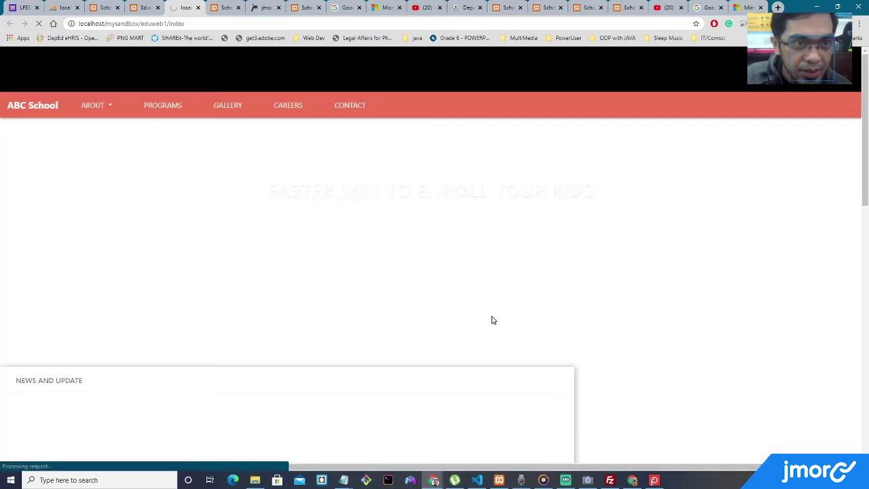
scroll(492, 319, "down", 10)
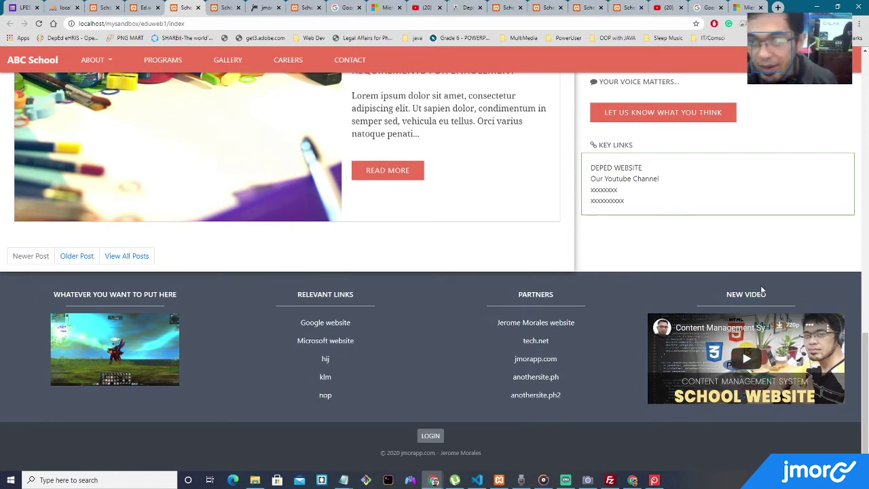
left_click(814, 9)
Play and pause the footer's NEW VIDEO on an iPhone 6/7/8 preview, then close DevTools.
left_click(433, 479)
key("F12")
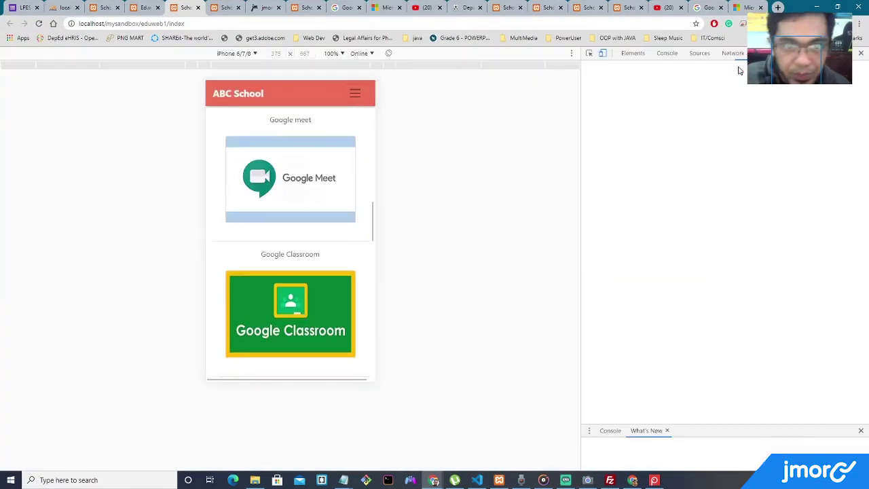
scroll(330, 125, "down", 10)
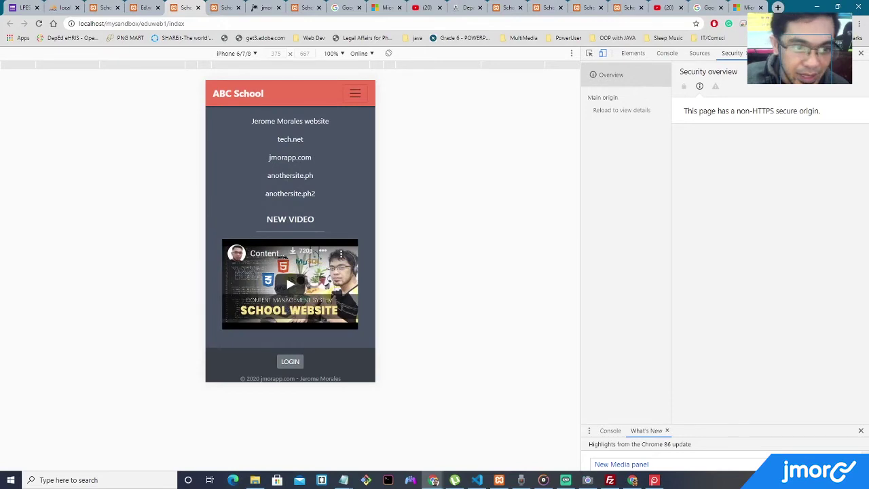
left_click(290, 284)
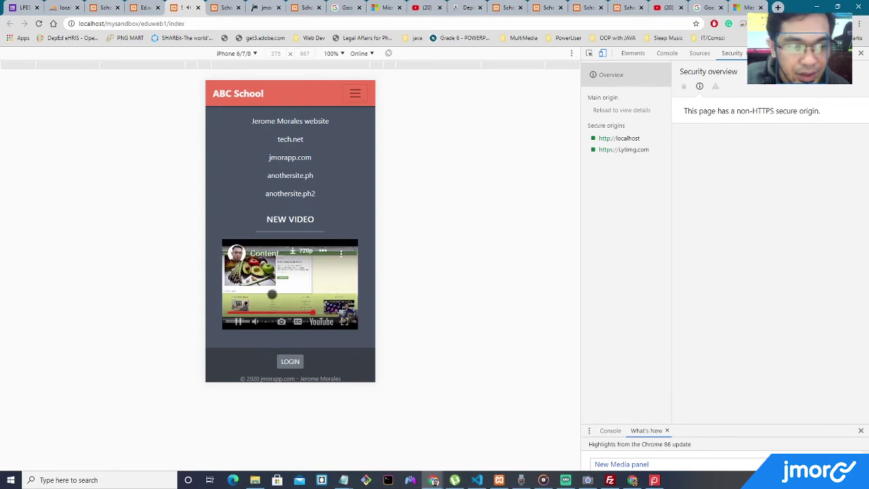
left_click(292, 280)
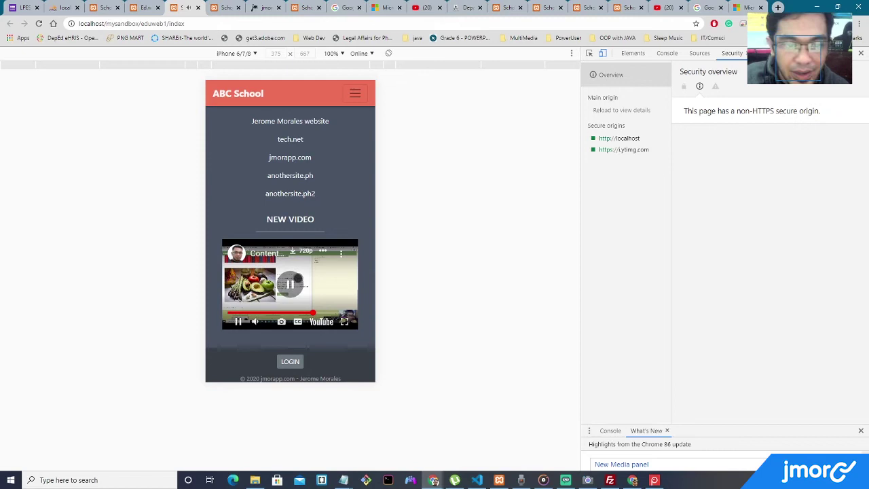
left_click(859, 55)
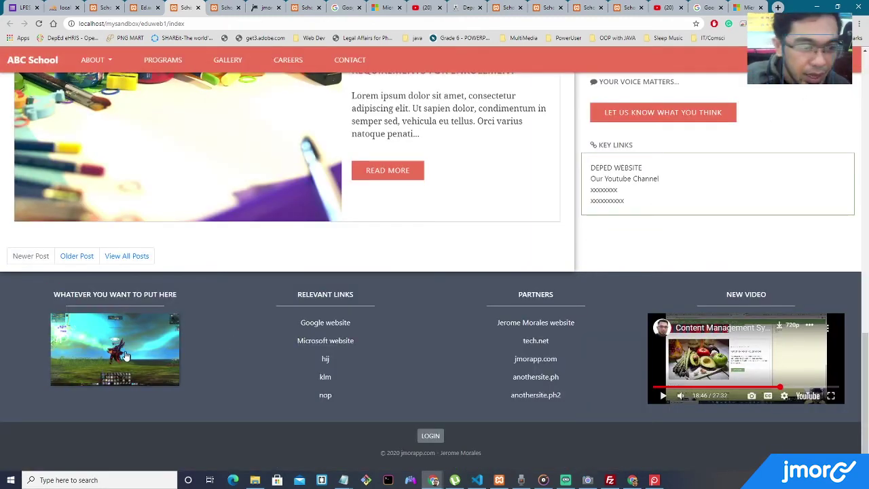
Retitle Promo 1 and point its link at post 71, the READ MORE post.
left_click(151, 8)
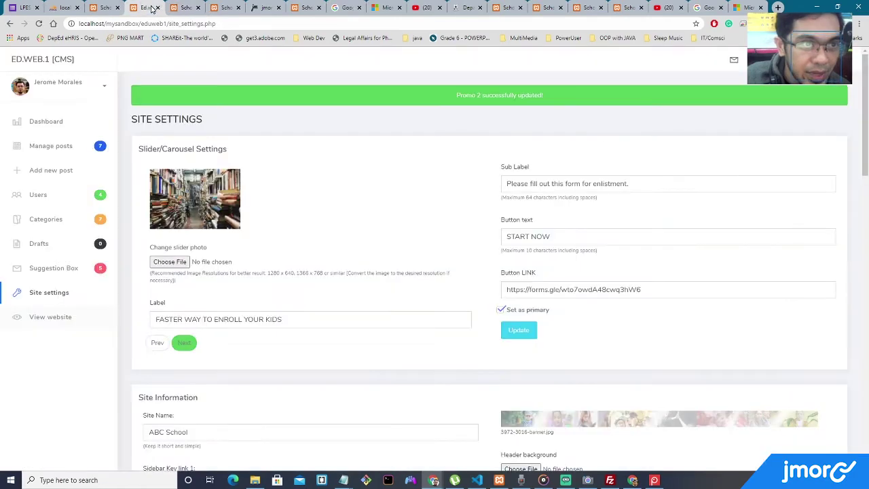
scroll(293, 234, "down", 15)
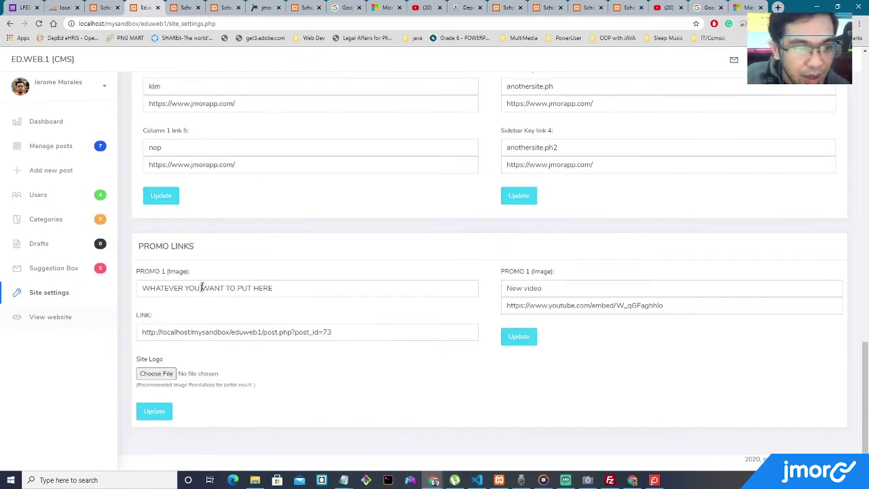
left_click_drag(277, 287, 68, 277)
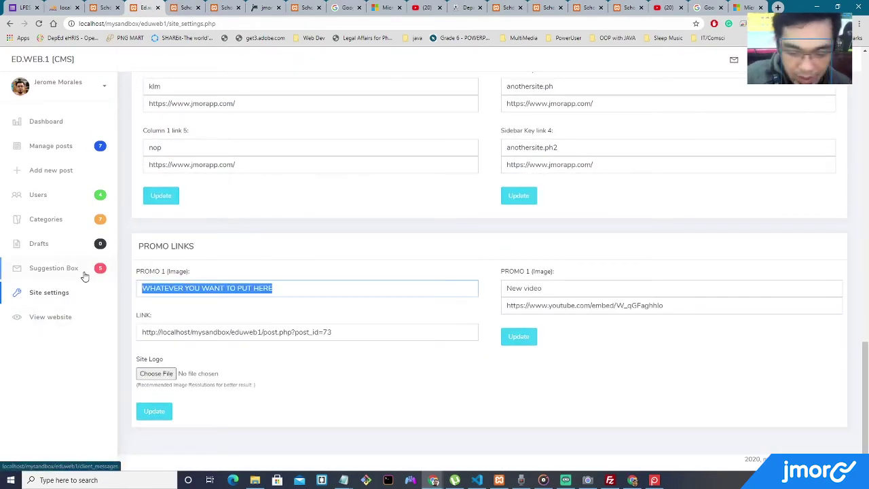
type("PROMO 1")
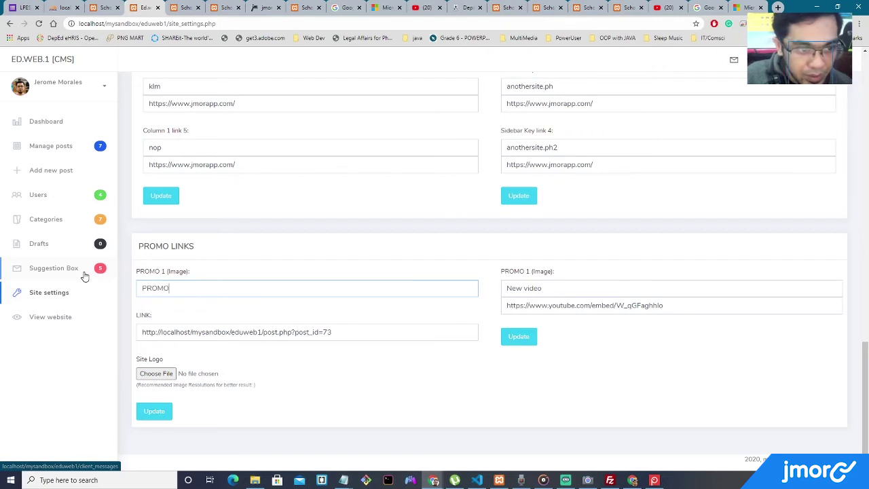
left_click(105, 7)
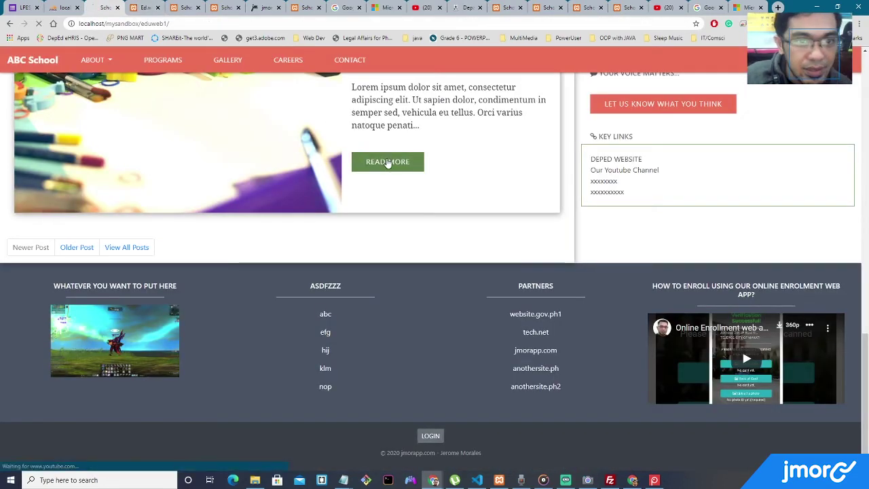
left_click(386, 163)
left_click(239, 24)
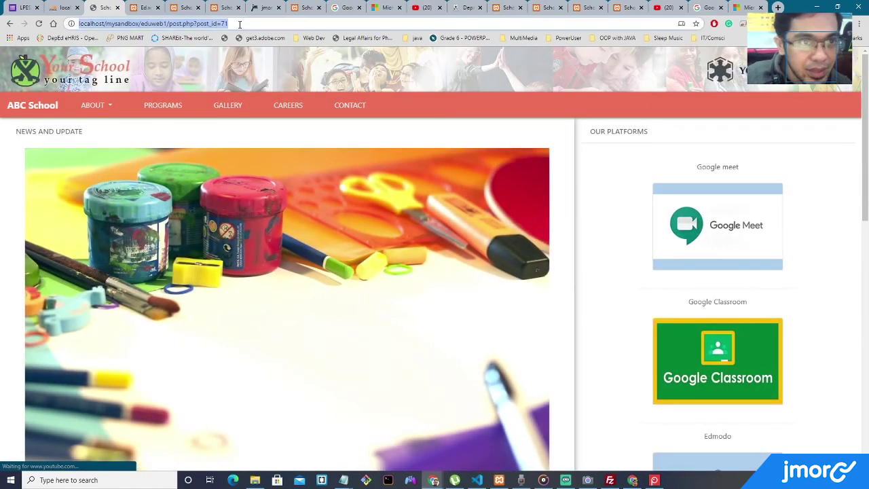
left_click(147, 11)
left_click_drag(332, 332, 285, 331)
left_click(325, 331)
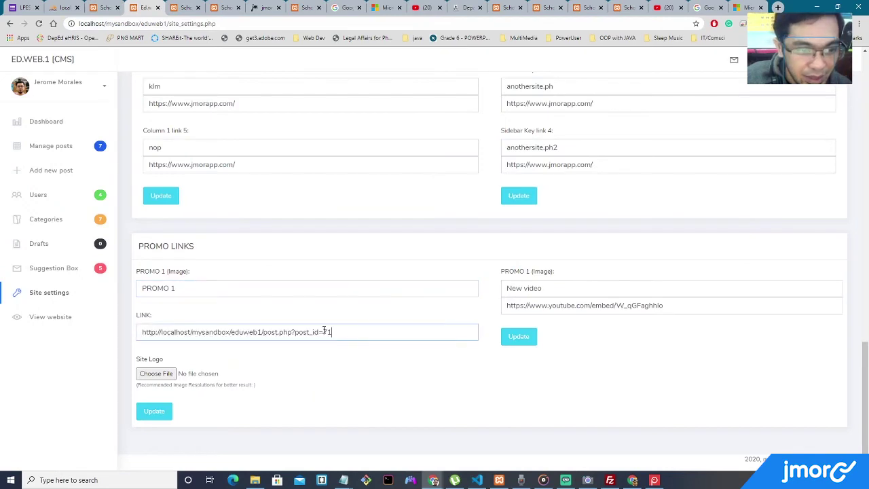
Set Promo 1's image to books-1204029_1920.jpg and save the promo.
left_click(163, 373)
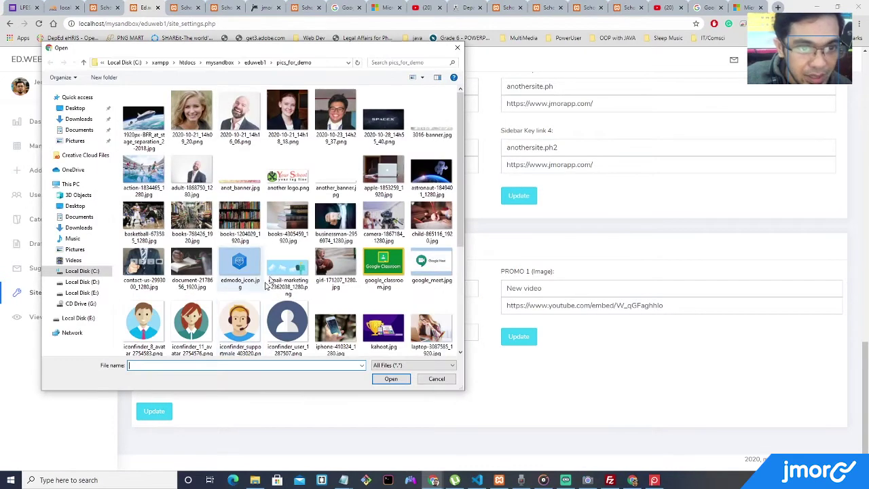
double_click(242, 219)
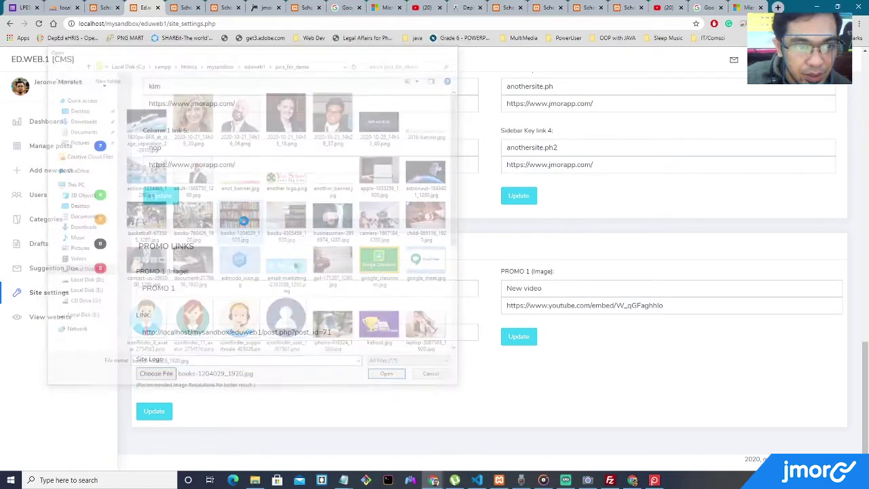
left_click(154, 411)
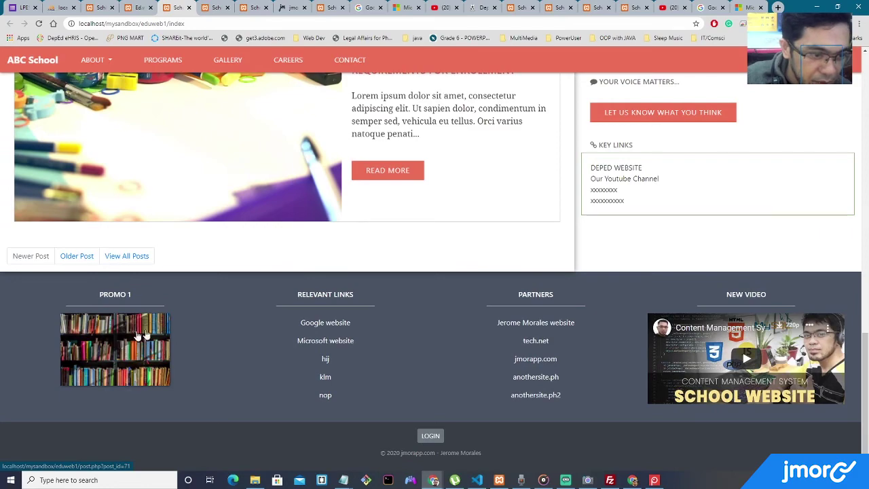
Follow the footer bookshelf image to the 'Requirements for Enrollment' post (post_id=71) and scroll through it.
left_click(134, 348)
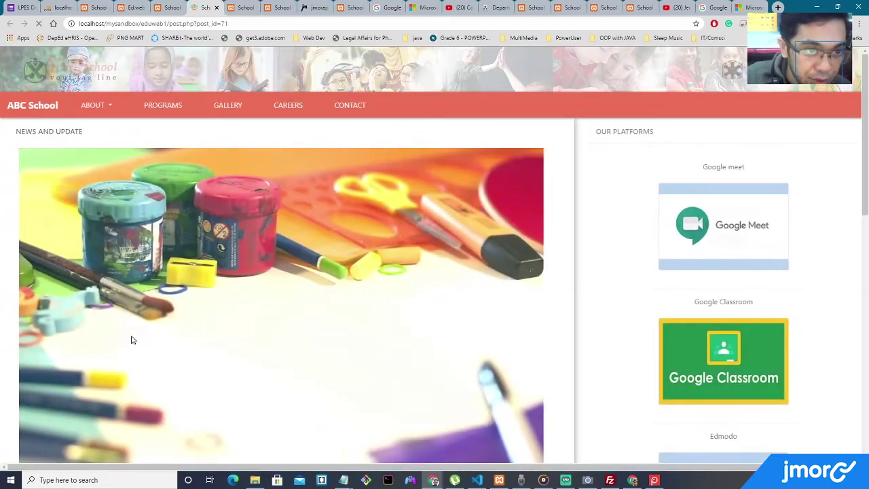
scroll(233, 324, "down", 3)
scroll(233, 323, "up", 3)
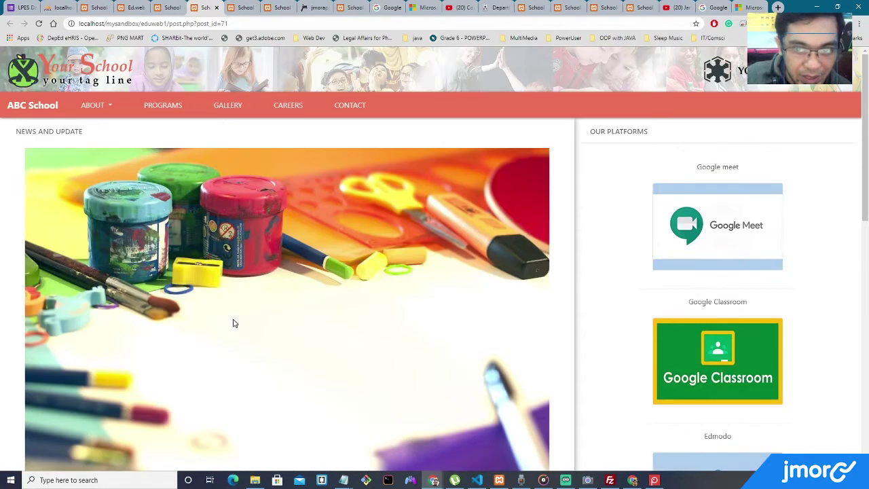
scroll(309, 207, "down", 3)
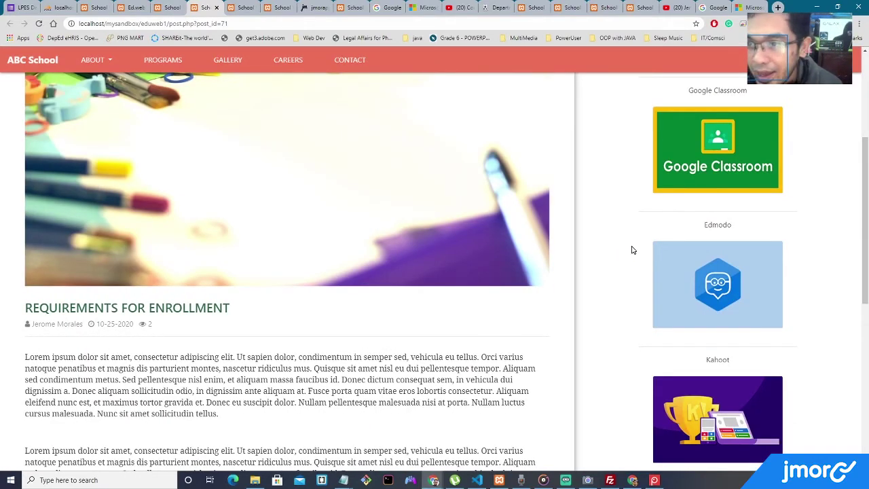
scroll(631, 250, "down", 2)
scroll(633, 249, "up", 5)
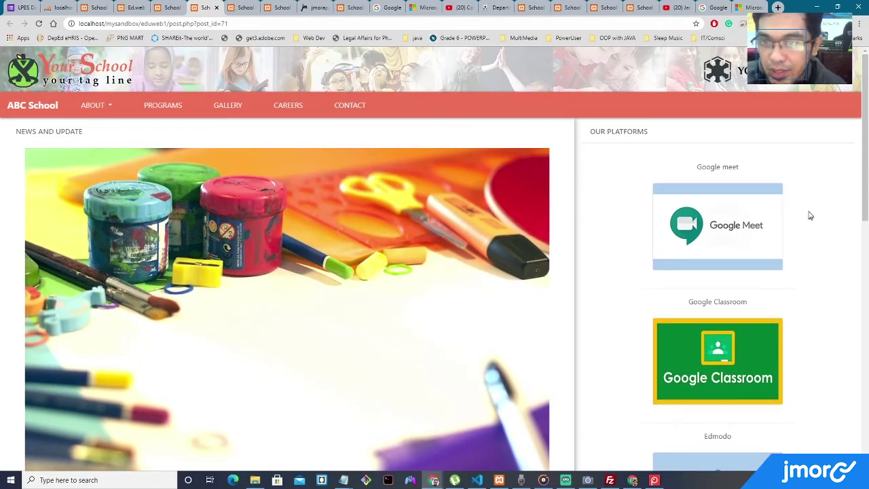
scroll(816, 177, "down", 2)
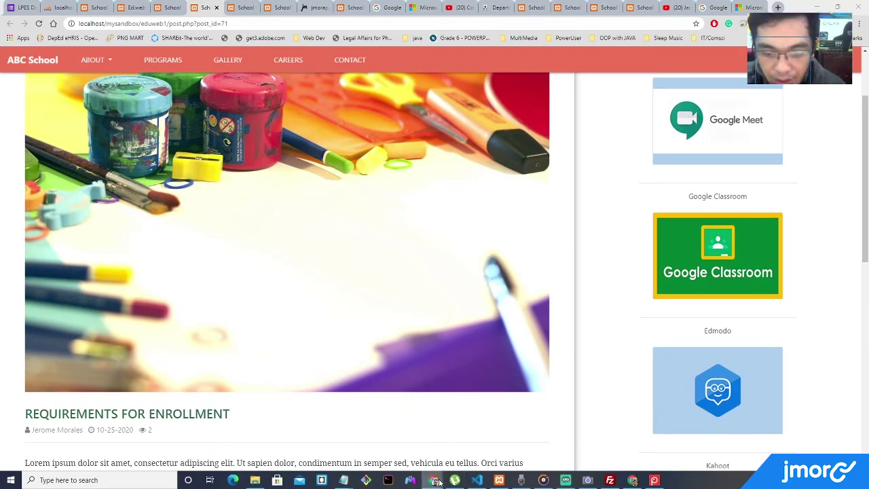
mouse_move(433, 480)
left_click(478, 434)
scroll(725, 295, "up", 10)
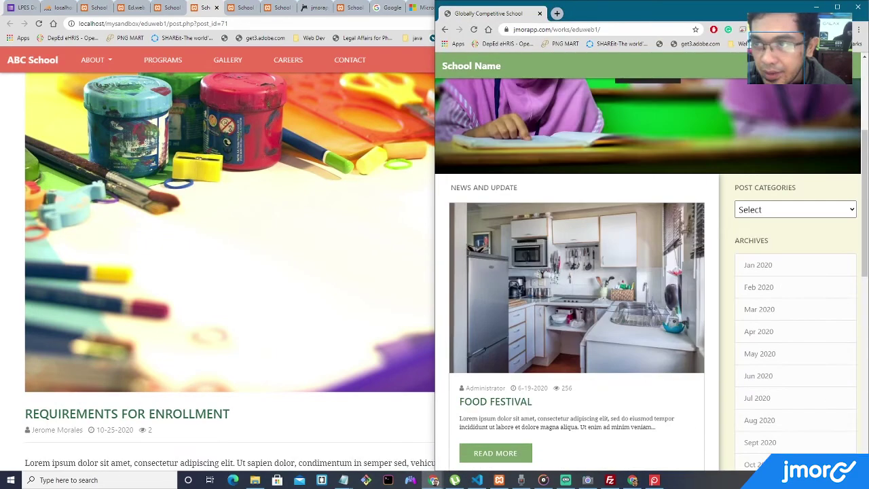
left_click(836, 7)
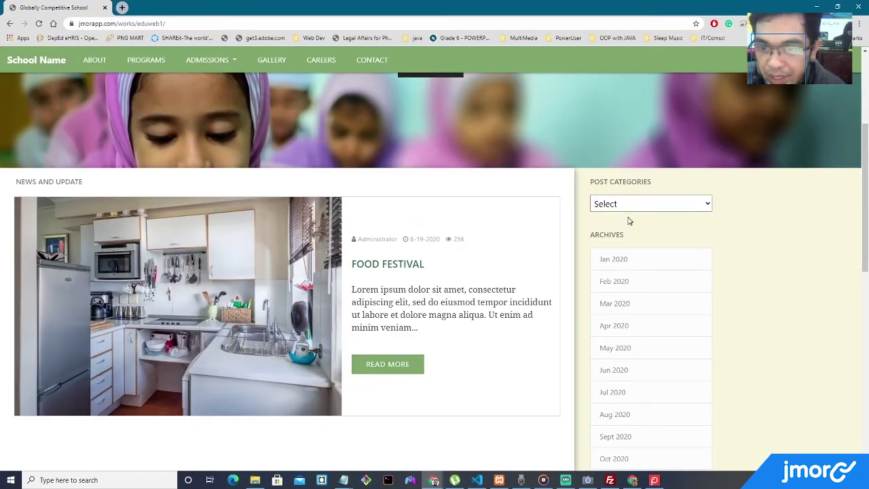
left_click(667, 202)
scroll(746, 221, "down", 2)
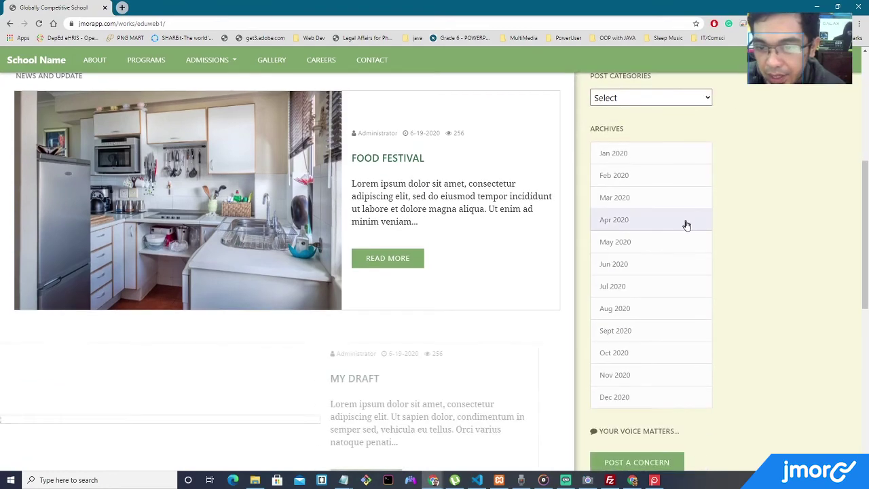
scroll(679, 340, "down", 2)
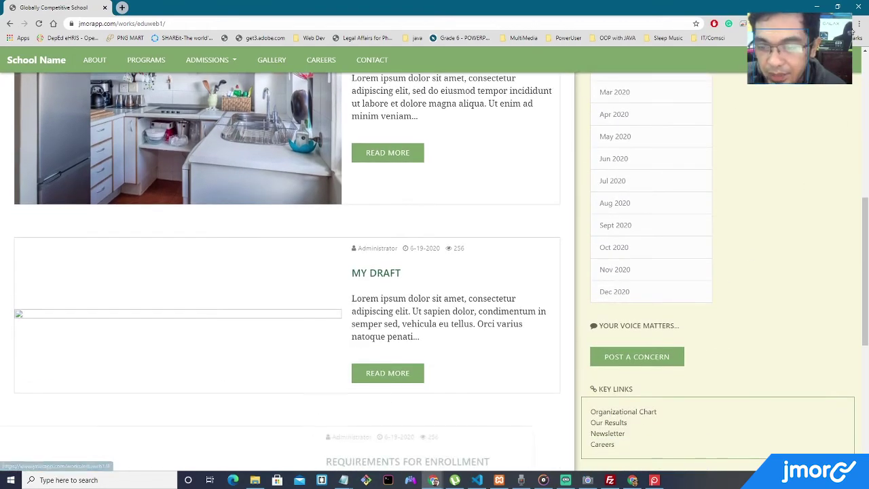
key("alt+Tab")
scroll(804, 202, "up", 2)
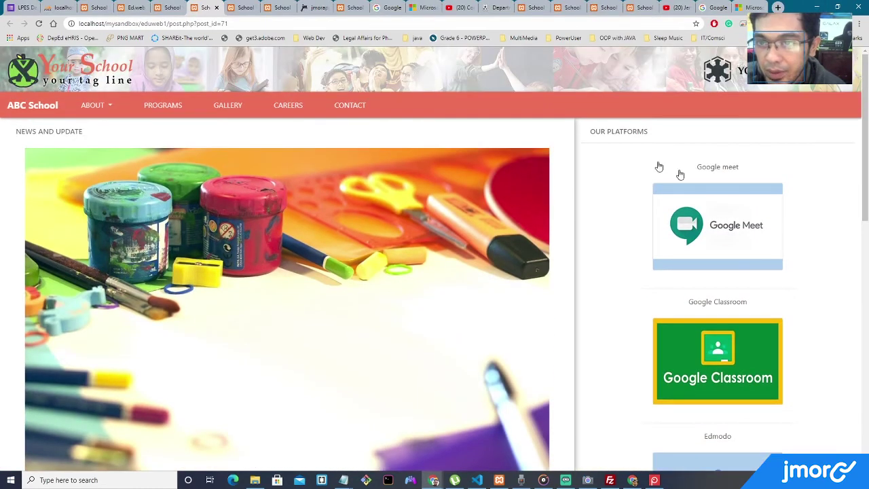
left_click_drag(596, 131, 642, 133)
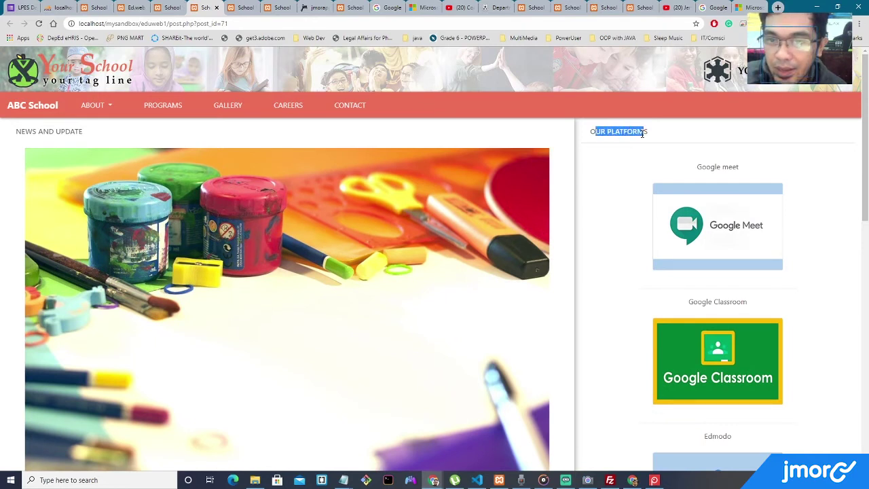
left_click(827, 179)
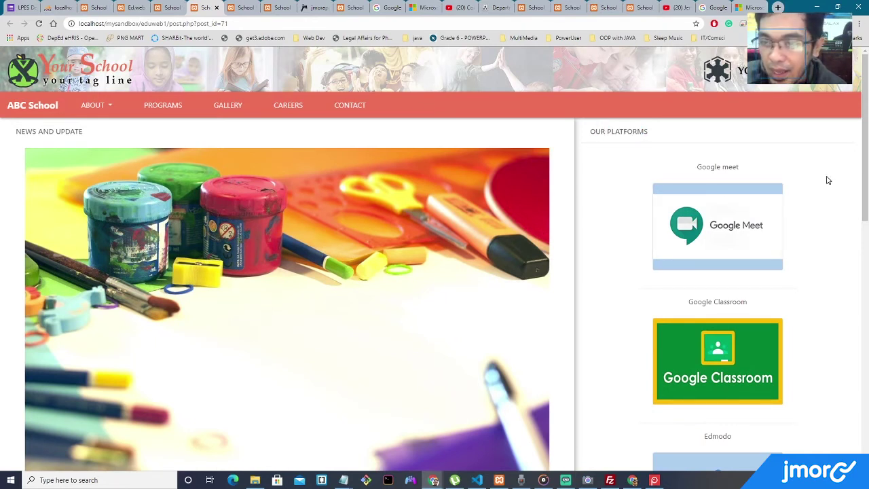
scroll(827, 180, "down", 2)
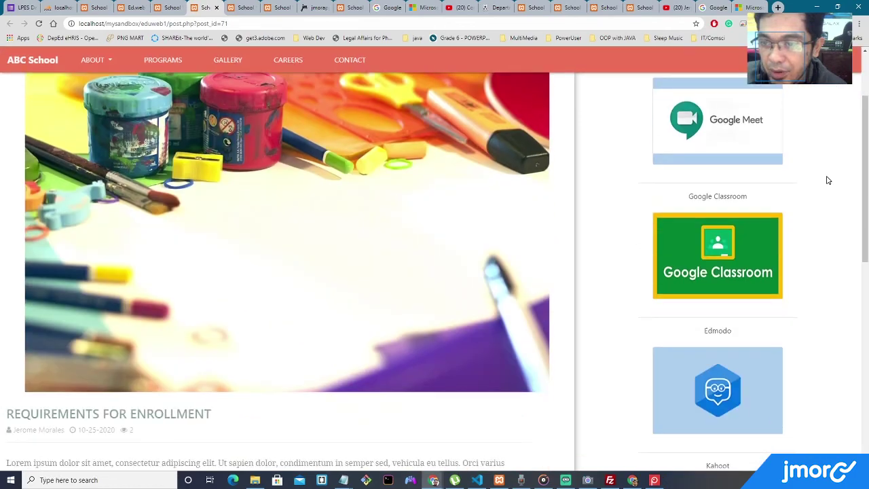
scroll(826, 179, "down", 2)
scroll(758, 223, "up", 2)
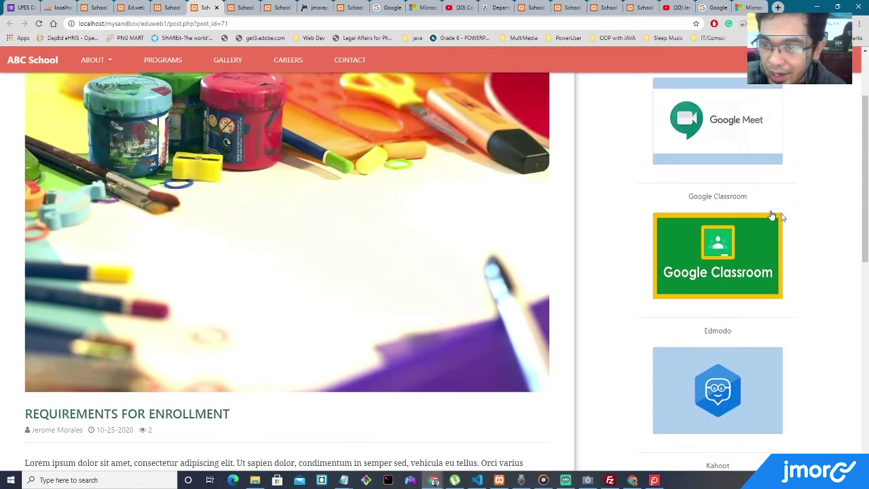
scroll(746, 180, "up", 2)
scroll(753, 217, "down", 1)
scroll(786, 244, "down", 5)
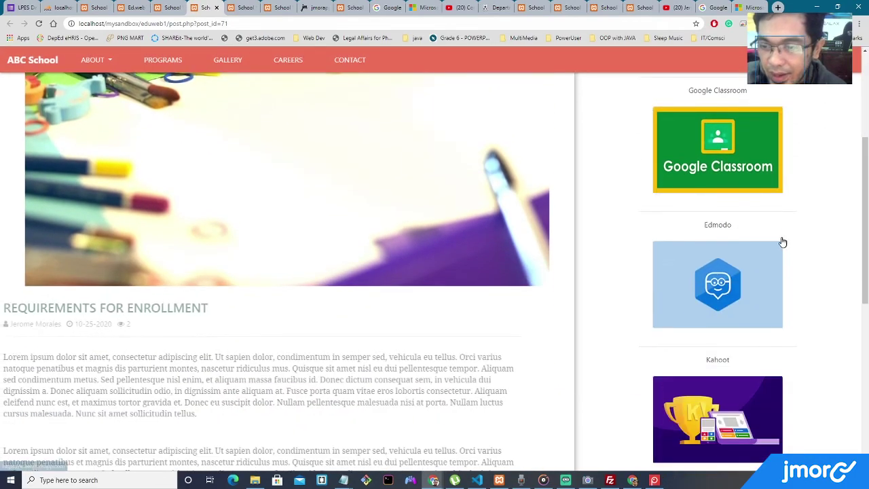
scroll(791, 243, "down", 3)
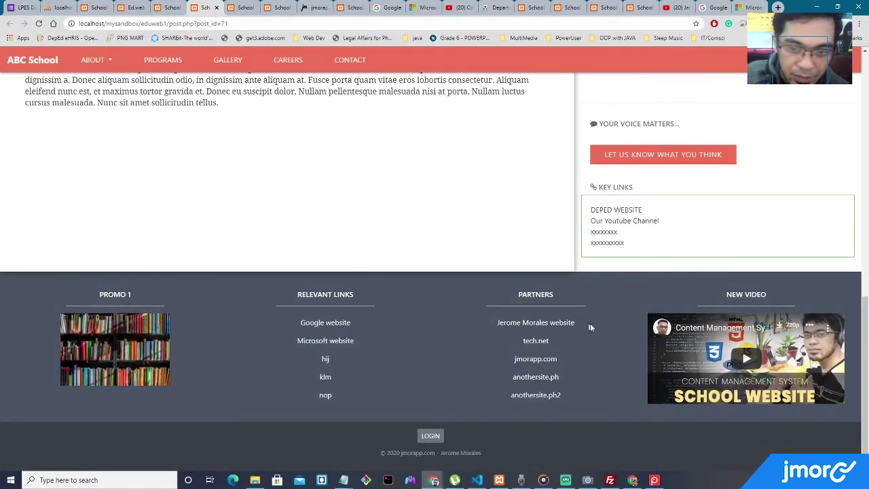
scroll(767, 204, "up", 10)
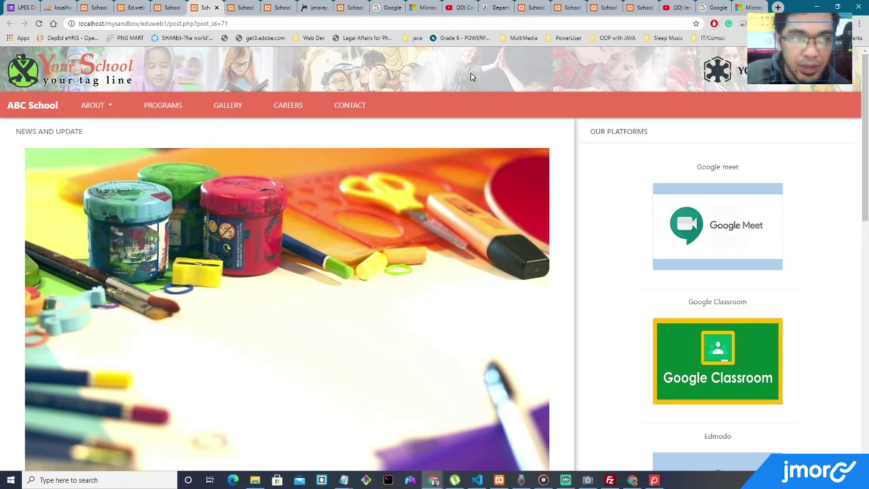
scroll(576, 188, "down", 10)
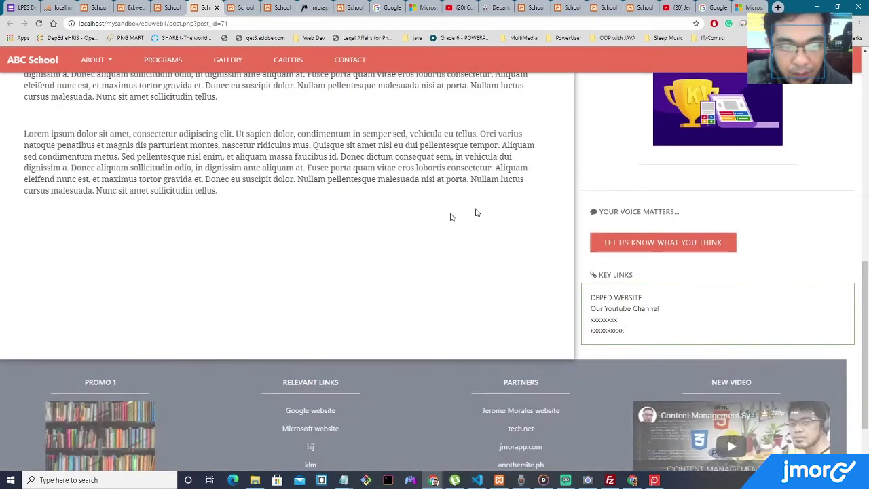
scroll(418, 211, "down", 3)
scroll(419, 211, "up", 12)
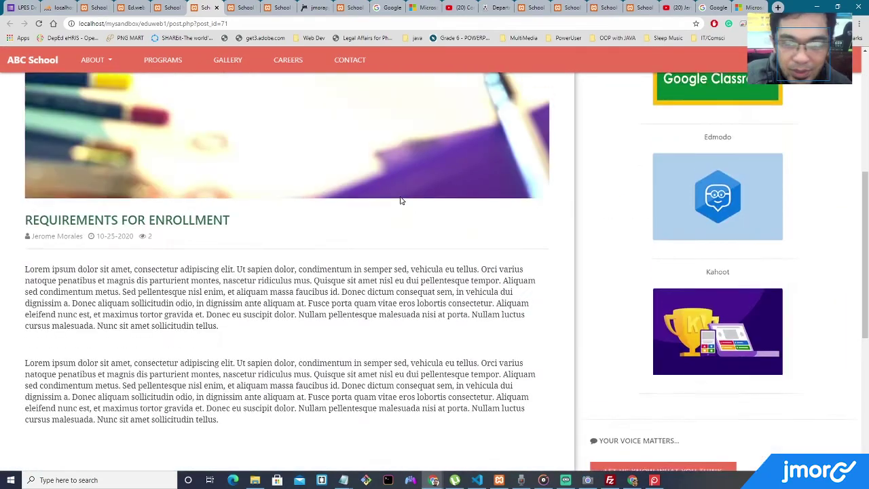
Return to the ABC School home page and scroll past its news posts down to the footer.
left_click(31, 113)
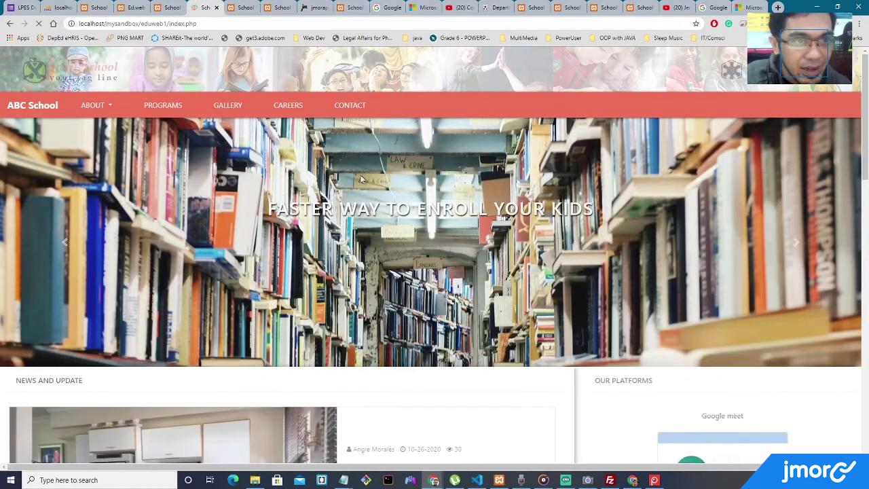
scroll(361, 178, "down", 1)
scroll(361, 178, "down", 1)
scroll(361, 178, "down", 1)
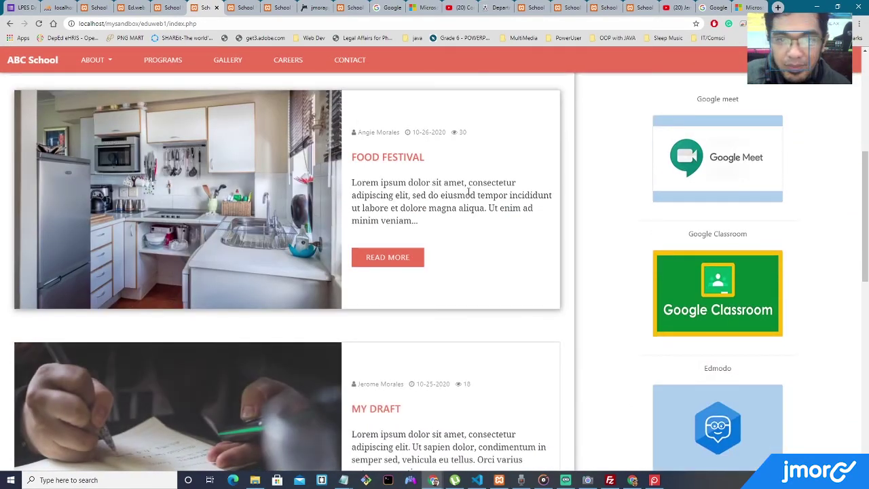
scroll(556, 215, "down", 6)
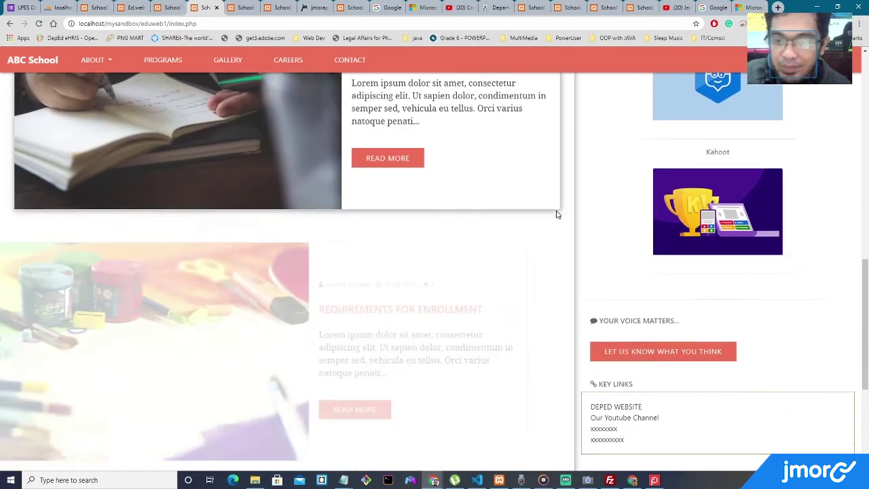